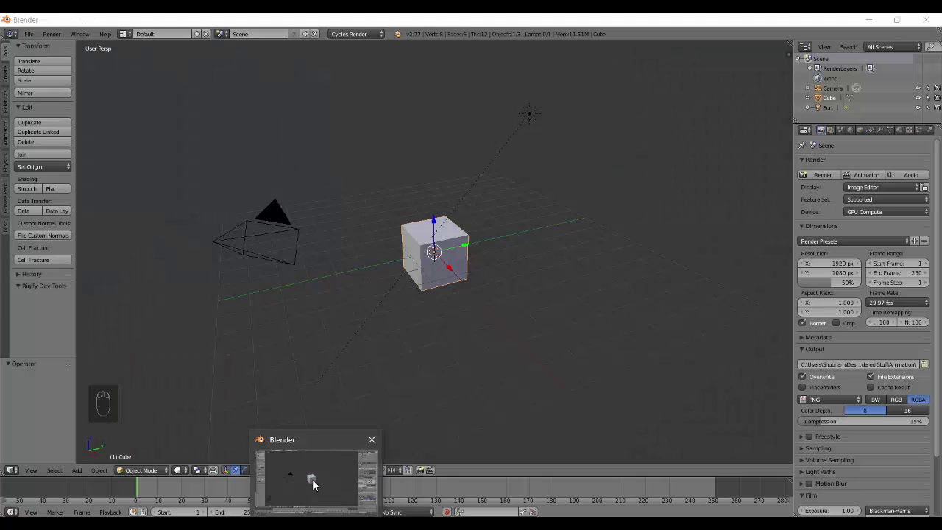
Step: Enlarge the timeline area below the 3D view and delete the default cube
left_click(312, 480)
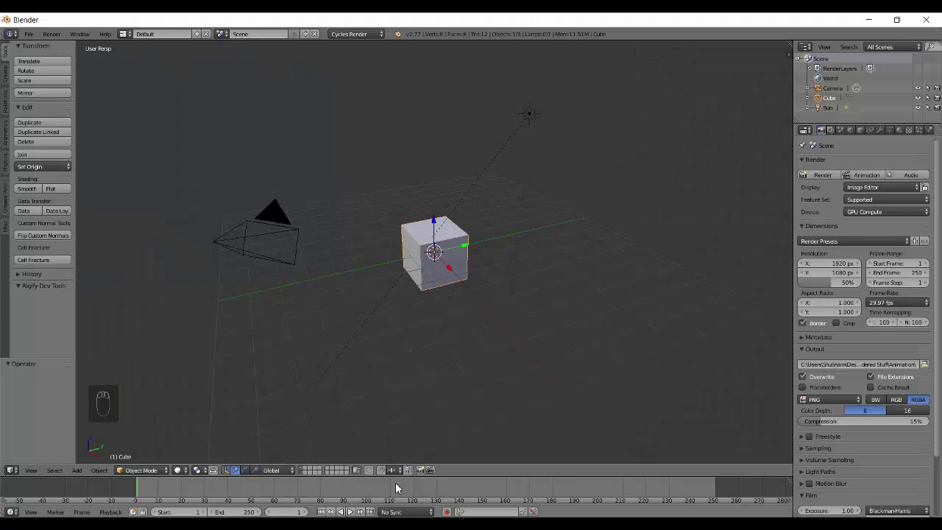
left_click_drag(402, 477, 418, 346)
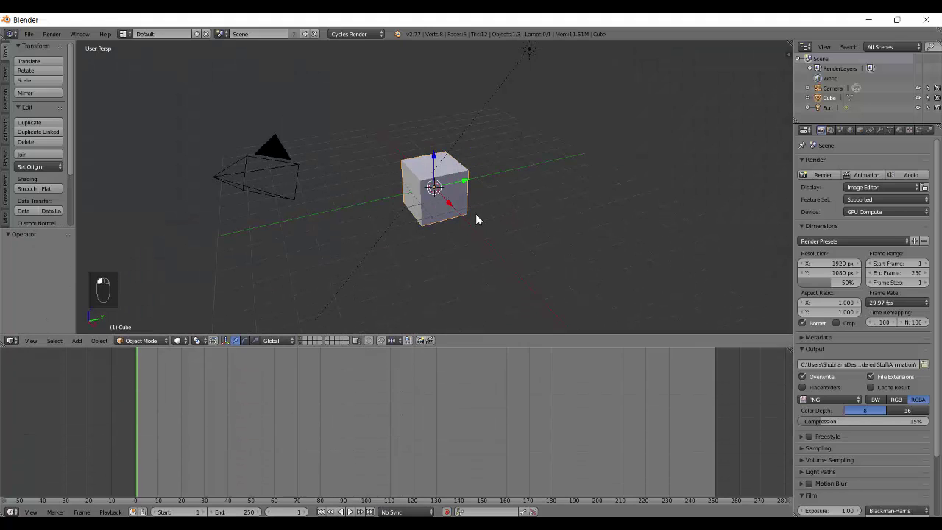
middle_click_drag(406, 206, 424, 248)
scroll(434, 220, "up", 2)
key("x")
left_click(452, 190)
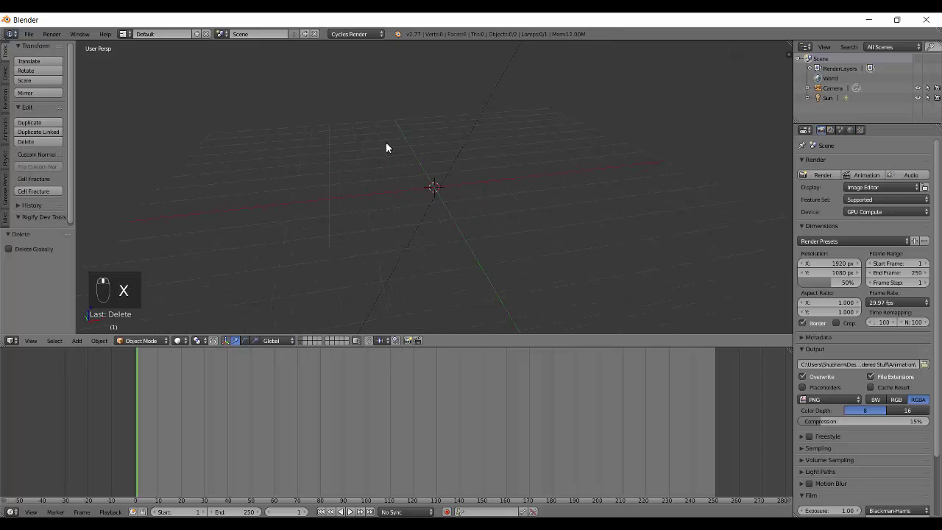
Step: Add a plane at the scene's center and scale it by a factor of 8
key("shift+a")
mouse_move(387, 144)
left_click(451, 147)
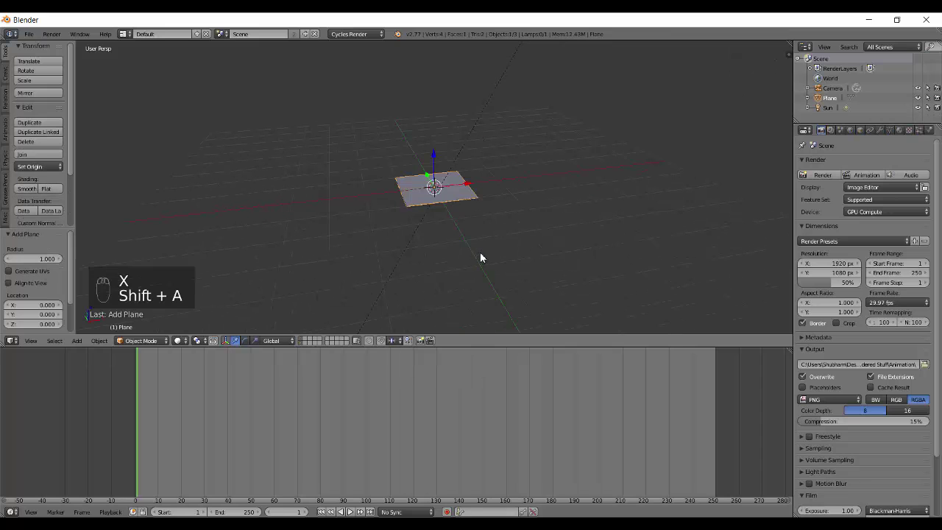
type("s8")
key("Return")
middle_click_drag(447, 149, 483, 175)
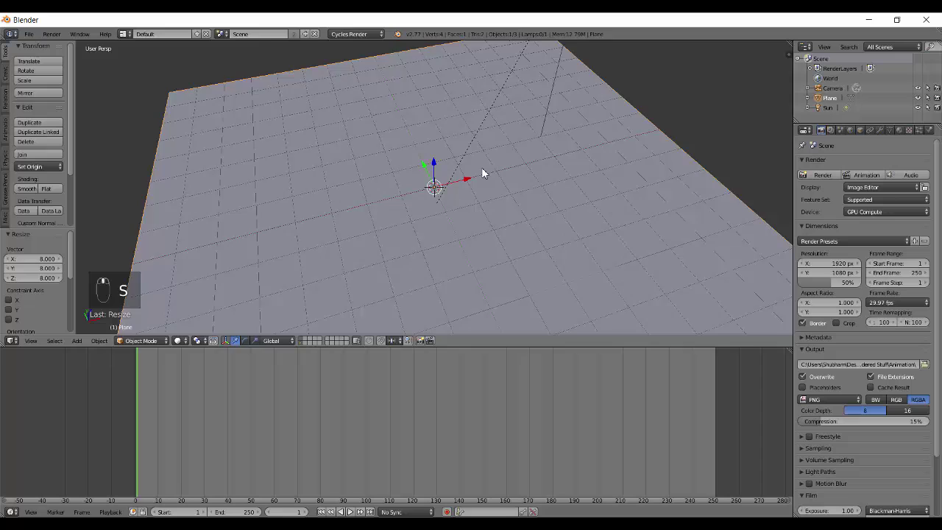
Step: Delete the sun lamp from the scene
scroll(520, 199, "down", 5)
right_click(484, 109)
key("x")
left_click(479, 120)
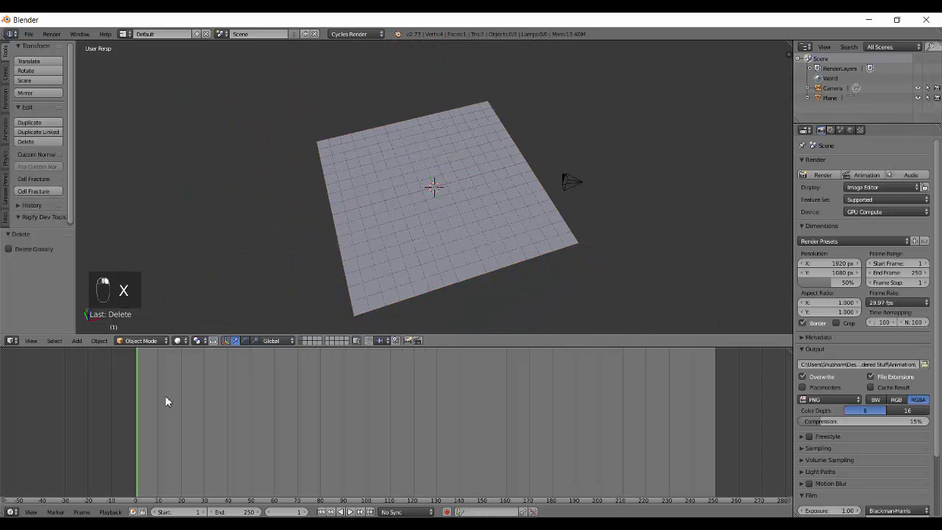
Step: Change the timeline area into the Node Editor and enlarge it upward
left_click(12, 512)
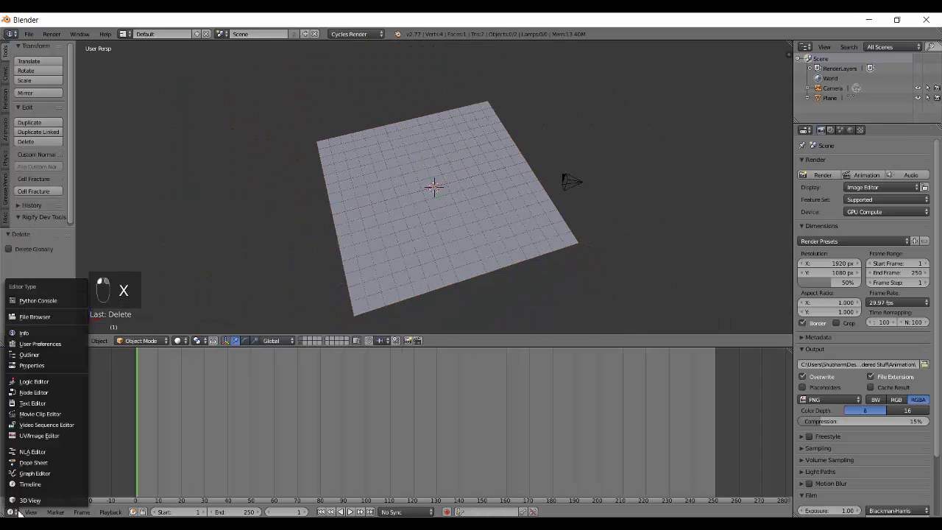
left_click(49, 394)
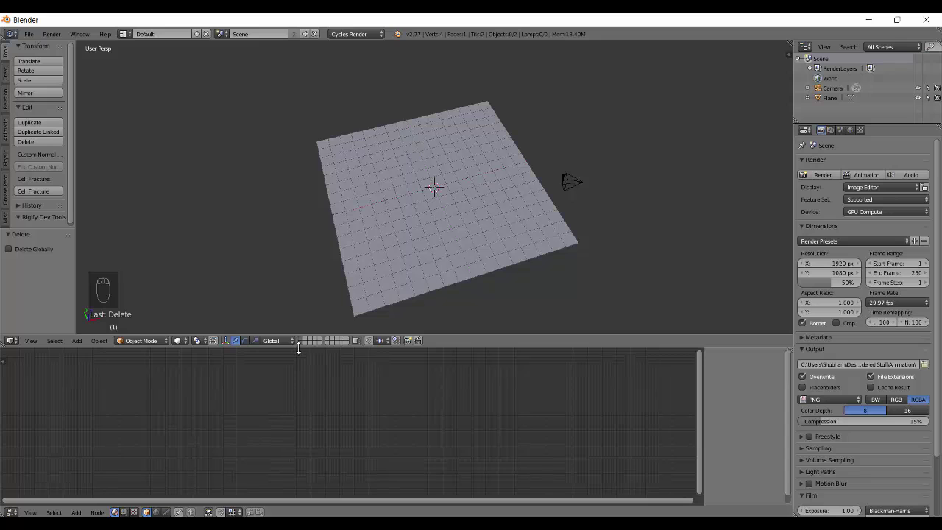
left_click_drag(297, 348, 331, 281)
Step: Show the plane in orthographic top view and set a render border tightly around it
middle_click_drag(469, 211, 445, 162)
key("q")
scroll(455, 165, "down", 1)
key("ctrl+b")
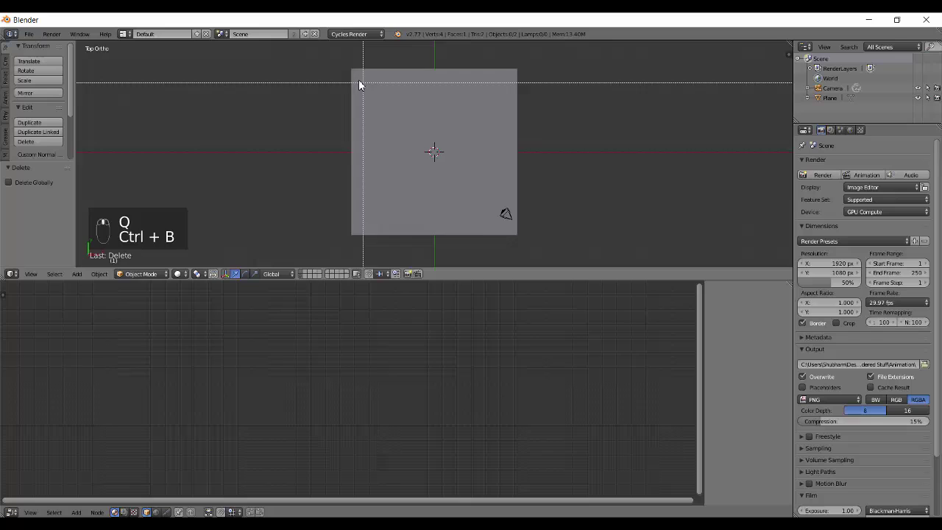
left_click_drag(349, 67, 525, 243)
Step: Create a new material for the plane and add a Gradient Texture node before the Diffuse BSDF node
right_click(457, 162)
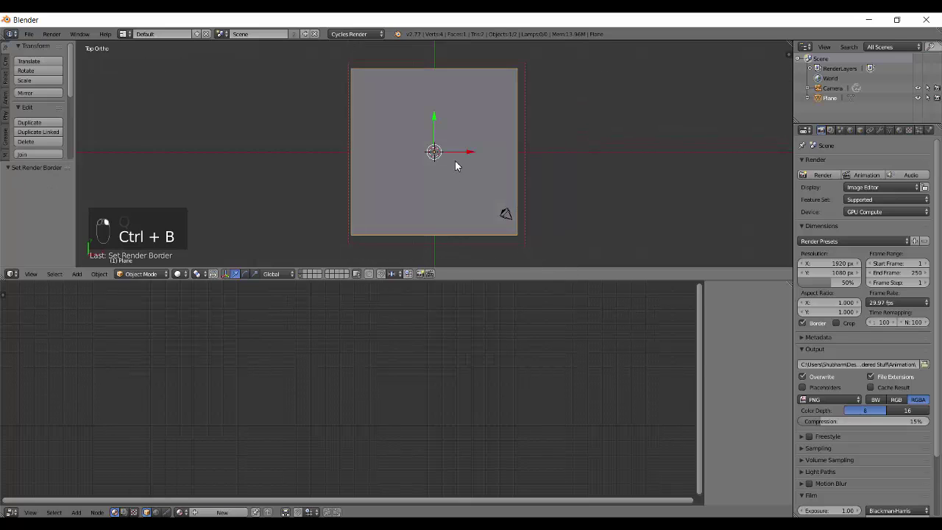
left_click(213, 512)
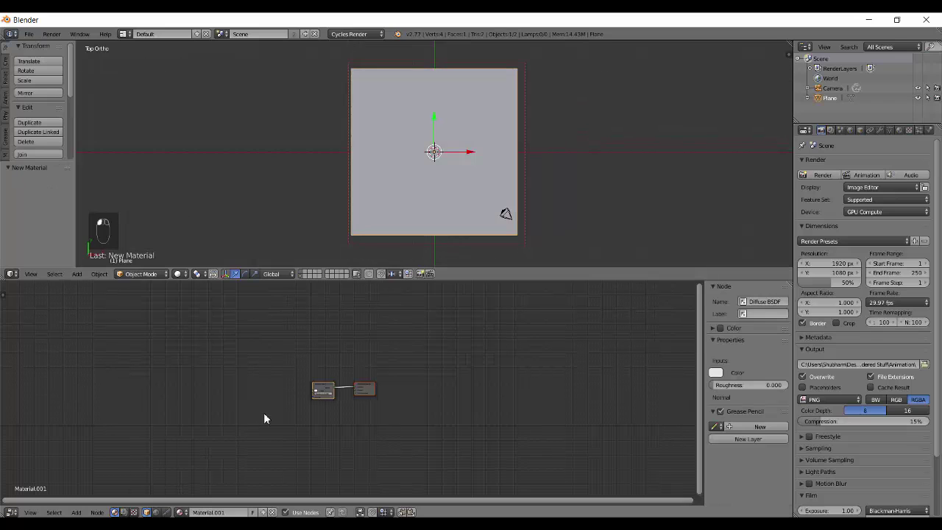
key("shift+a")
mouse_move(257, 437)
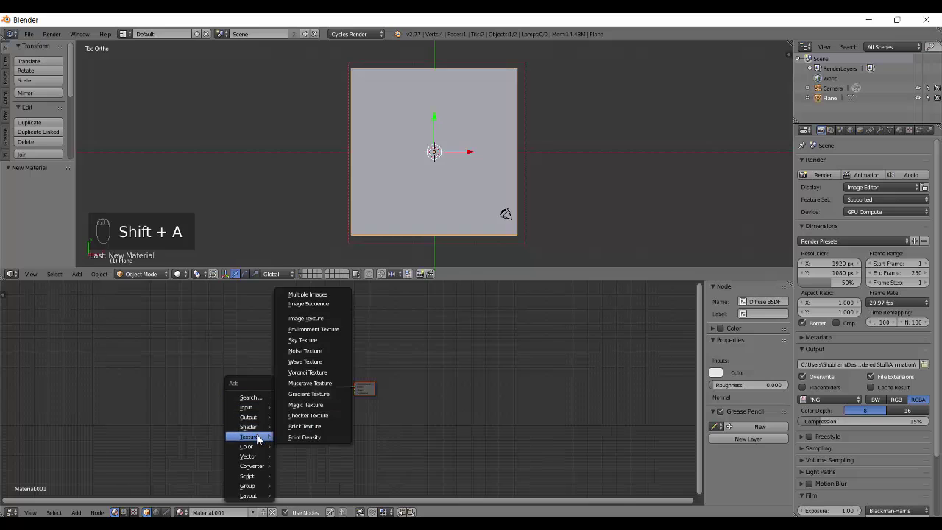
left_click(329, 395)
left_click(259, 383)
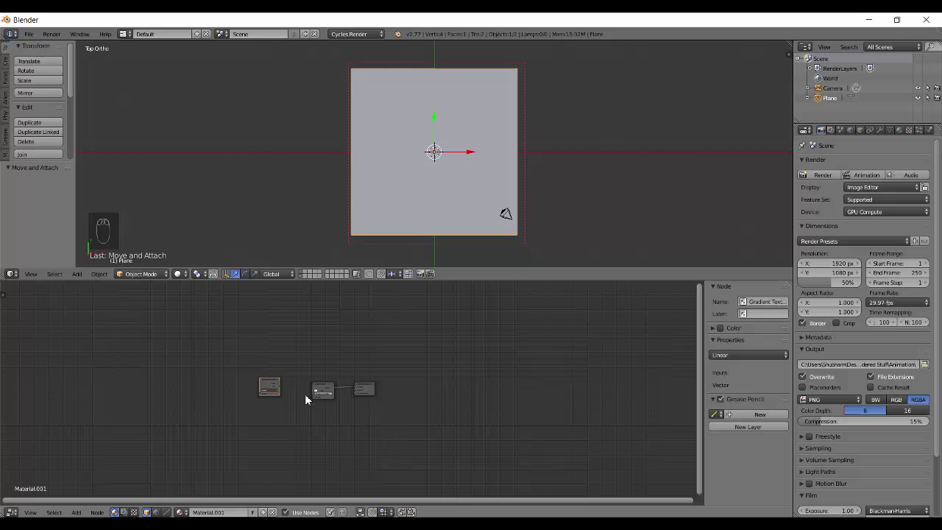
Step: Preview the Gradient Texture's Color output in rendered shading, and switch the emission viewer to its Fac output
scroll(334, 417, "up", 7)
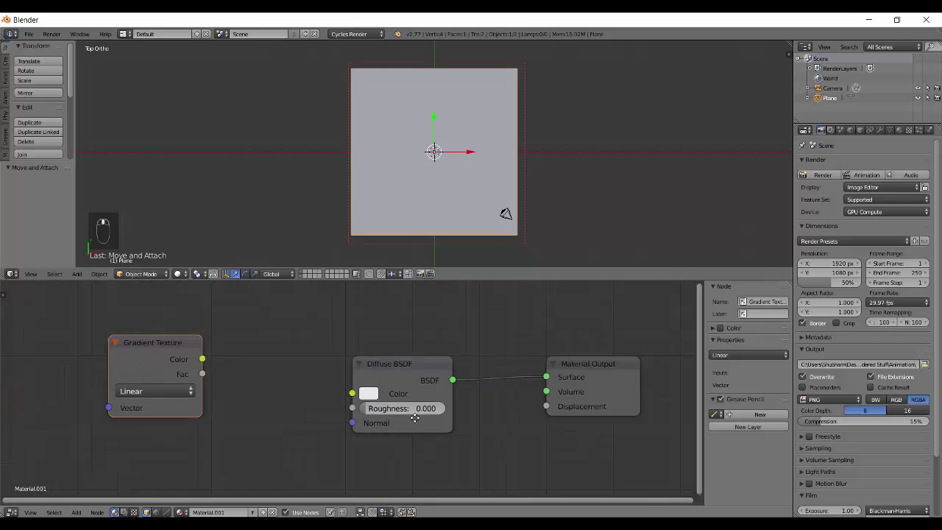
middle_click_drag(457, 430, 465, 430)
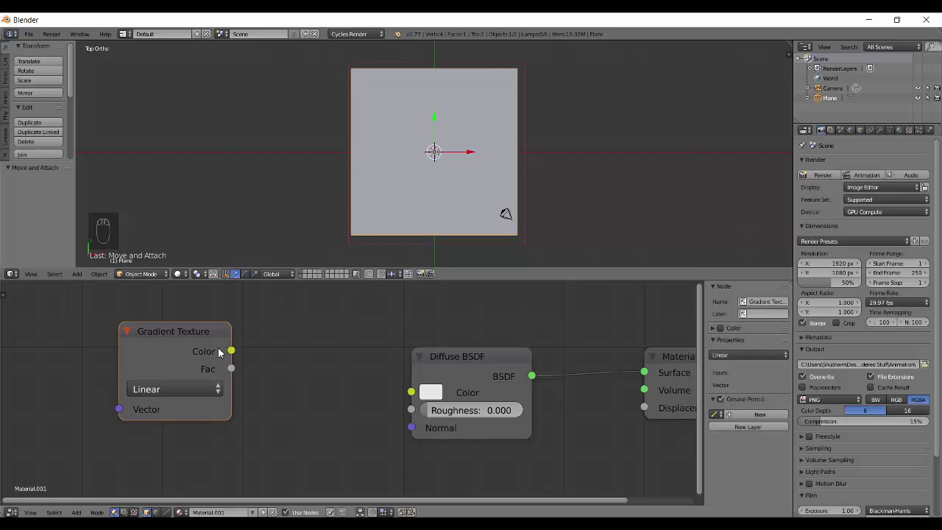
left_click(219, 353, "ctrl+shift")
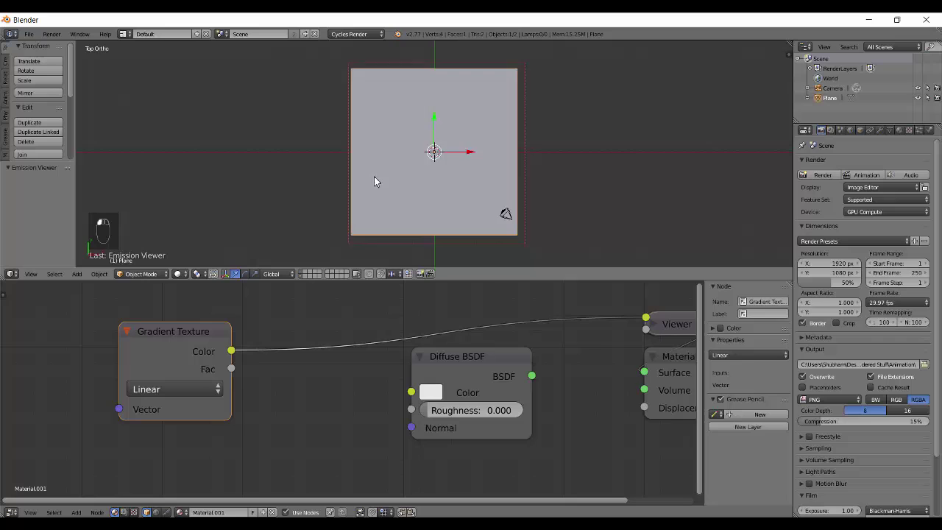
key("shift+z")
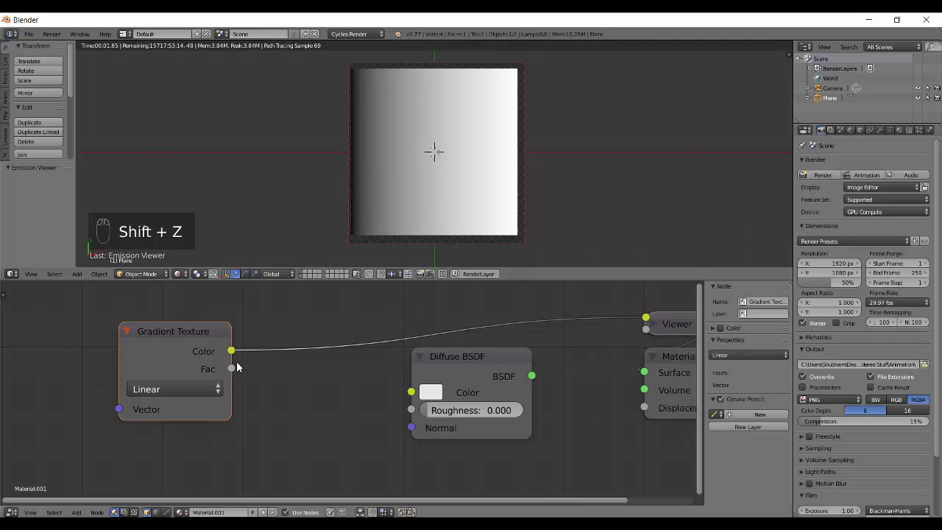
left_click(215, 361, "ctrl+shift")
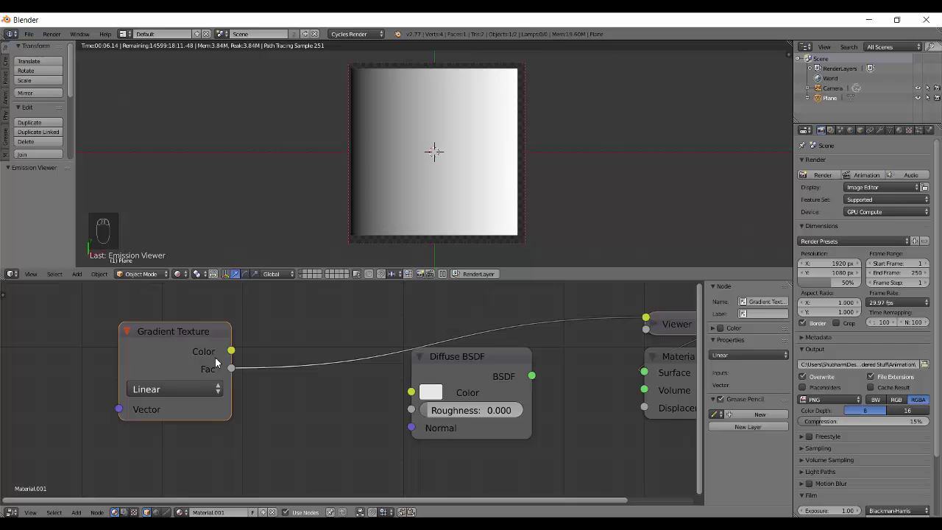
left_click_drag(231, 351, 300, 304)
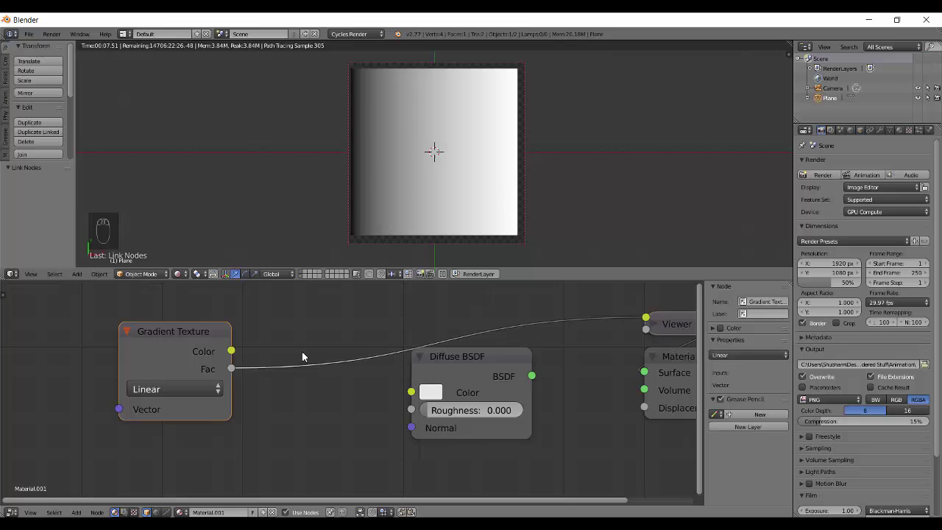
middle_click_drag(257, 410, 341, 405)
left_click(263, 385)
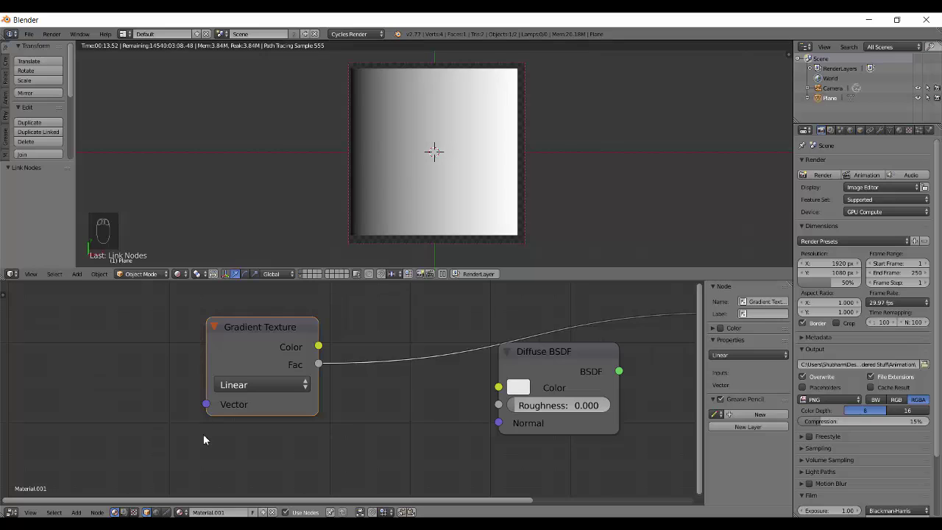
left_click_drag(207, 405, 178, 417)
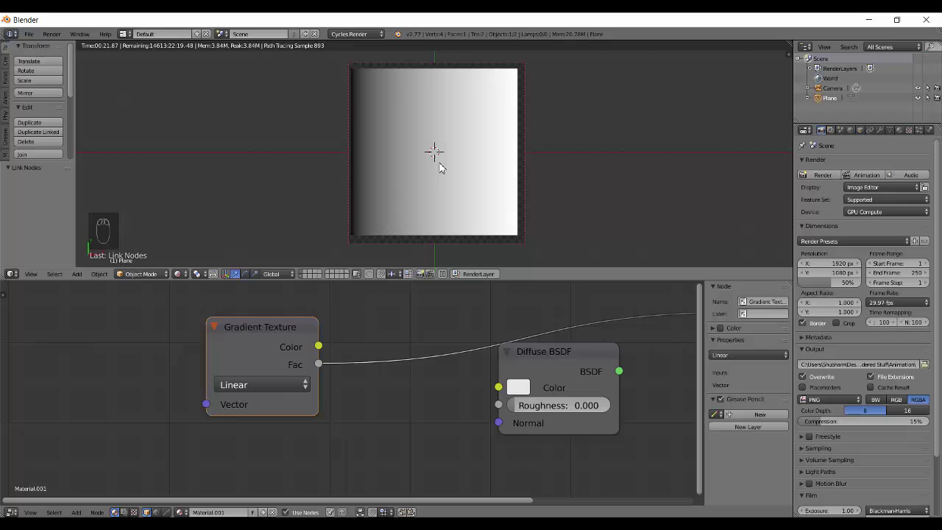
Step: Rotate the plane 90 degrees to turn the gradient's direction
key("r")
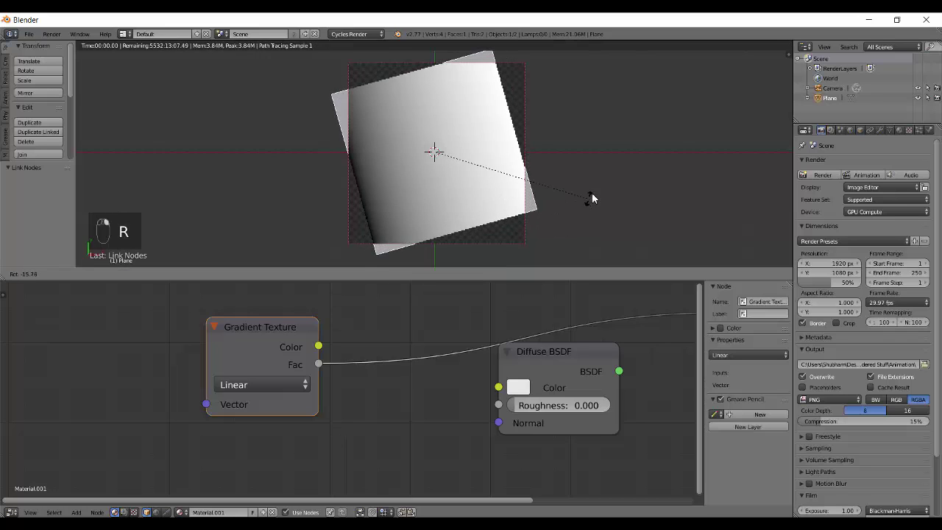
type("90")
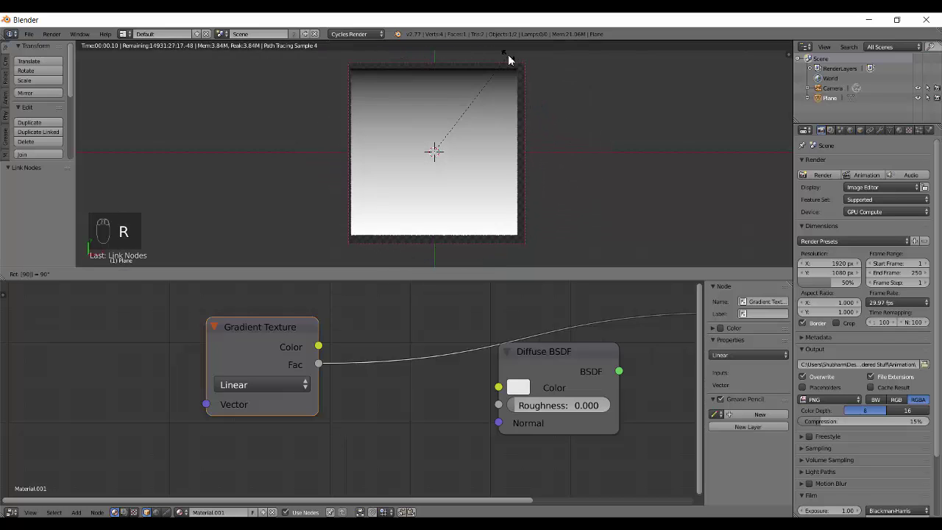
key("Return")
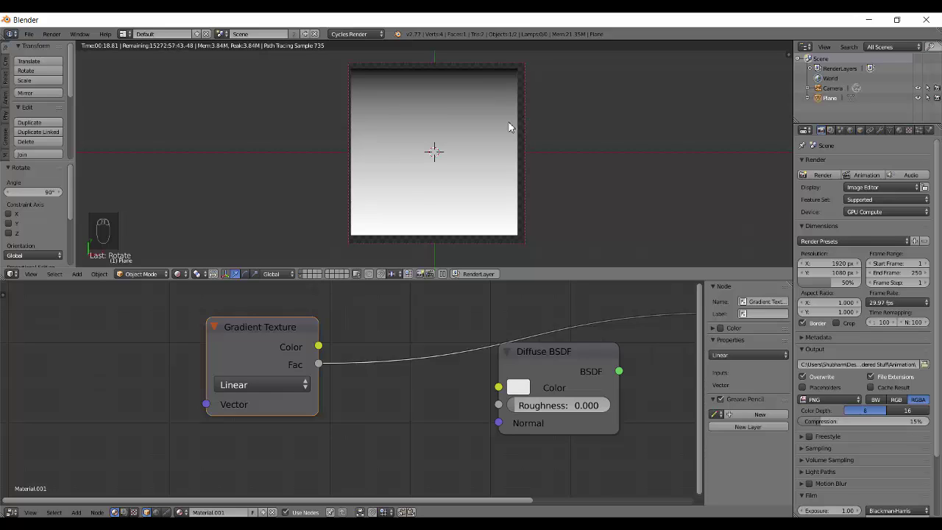
Step: Add Texture Coordinate and Mapping nodes to the Gradient Texture's Vector input and set the mapping's X location to -0.4
left_click(198, 405)
left_click_drag(207, 404, 103, 333)
middle_click_drag(142, 339, 252, 320)
key("ctrl+t")
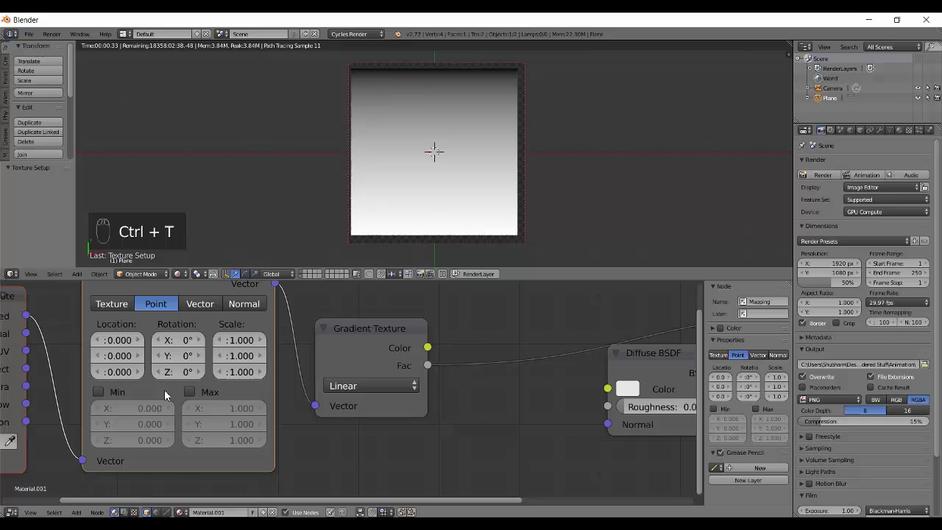
middle_click_drag(296, 372, 334, 406)
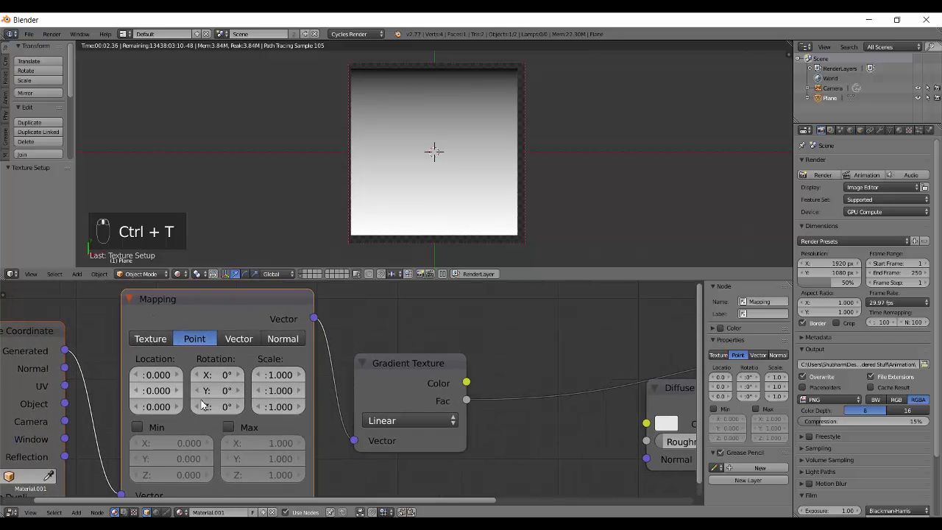
mouse_move(156, 391)
left_mouse_down()
mouse_move(204, 396)
mouse_move(156, 390)
mouse_move(196, 381)
mouse_move(119, 380)
mouse_move(188, 385)
mouse_move(163, 385)
left_mouse_up()
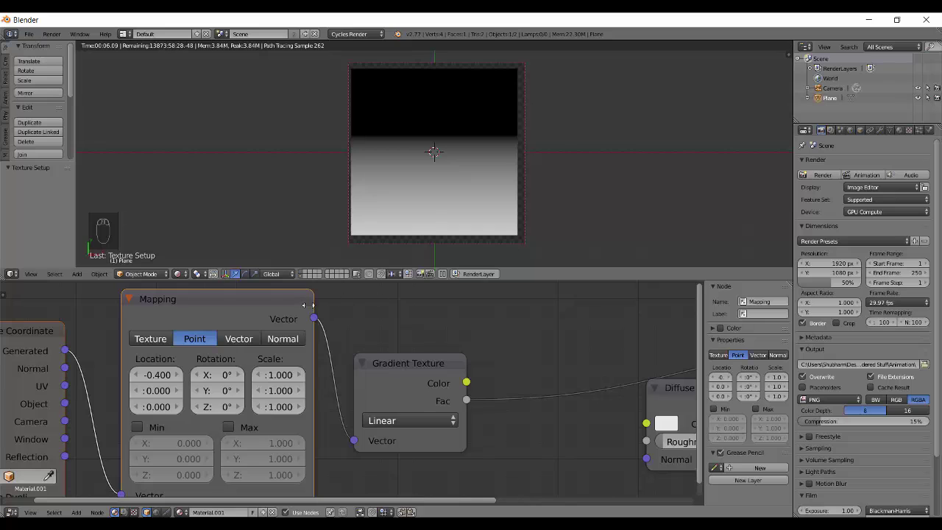
Step: Delete the Mapping and Texture Coordinate nodes and clear the plane's rotation
key("x")
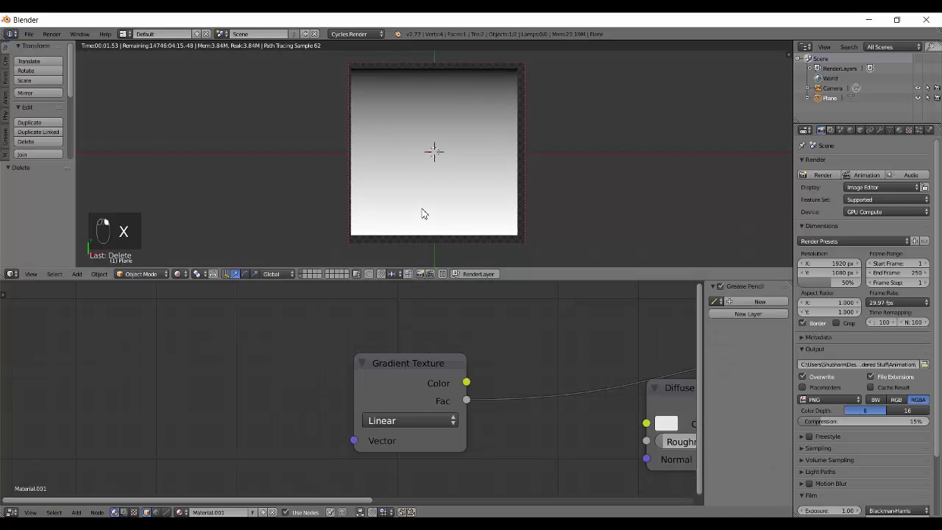
key("alt+r")
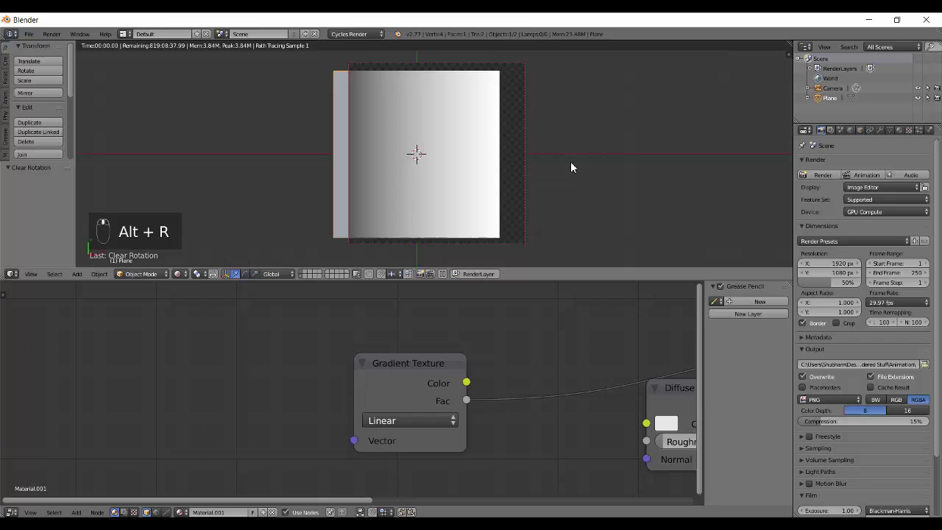
Step: Move the Gradient Texture node slightly upward and choose the Linear gradient type
left_click_drag(395, 359, 387, 329)
left_click(393, 376)
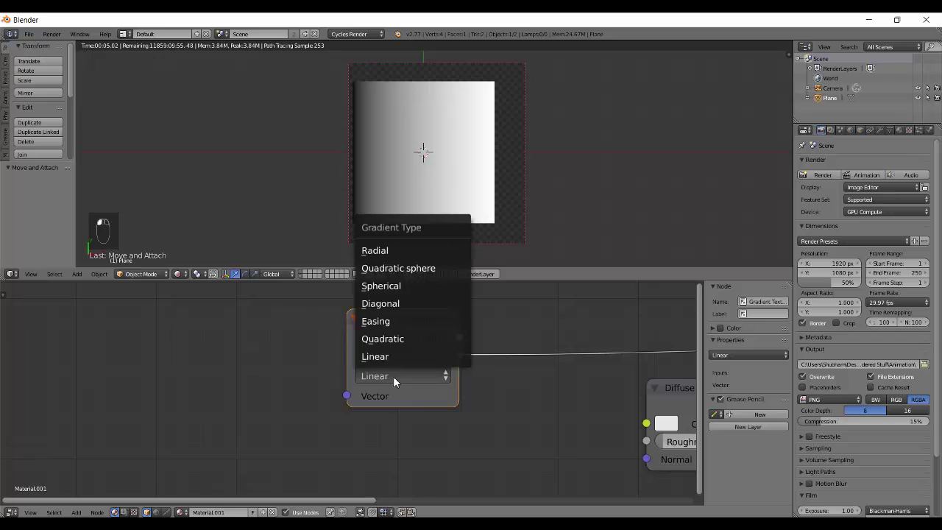
left_click(390, 356)
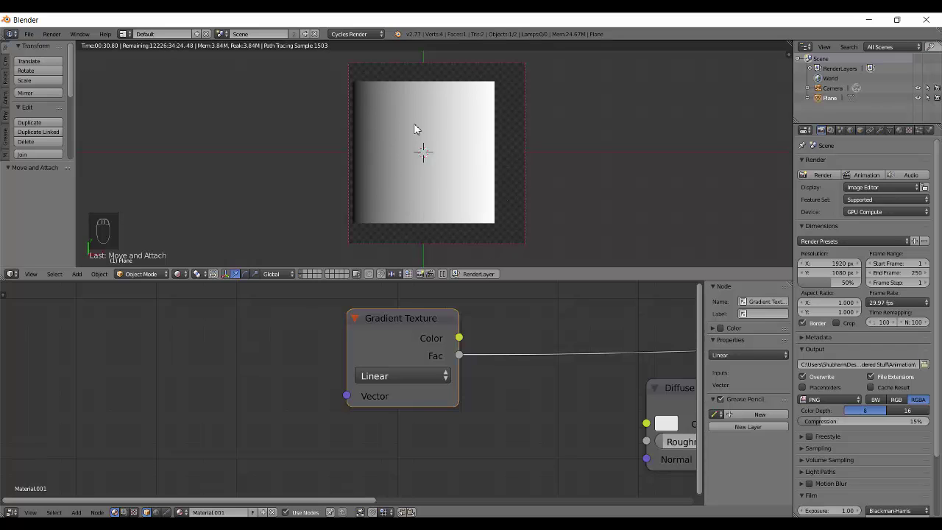
Step: Try the Quadratic gradient type on the Gradient Texture node and change it to Easing
left_click(392, 381)
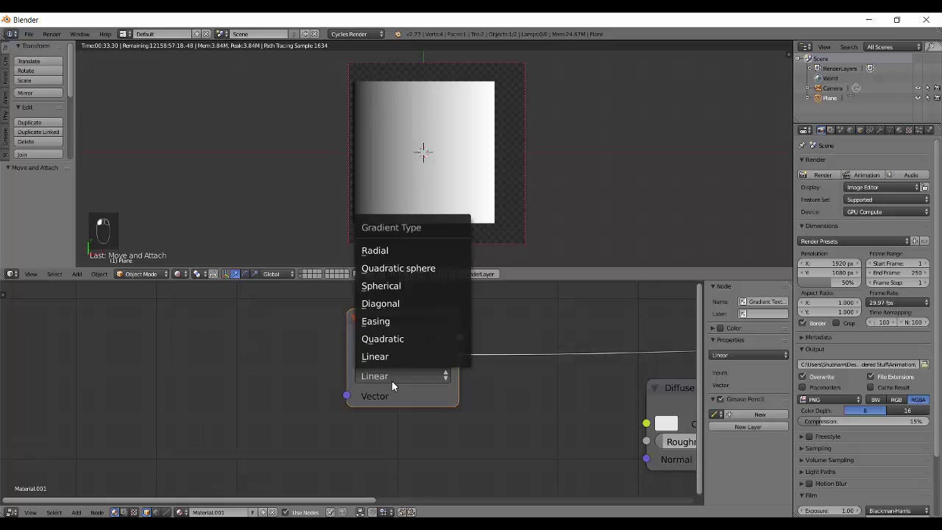
left_click(388, 339)
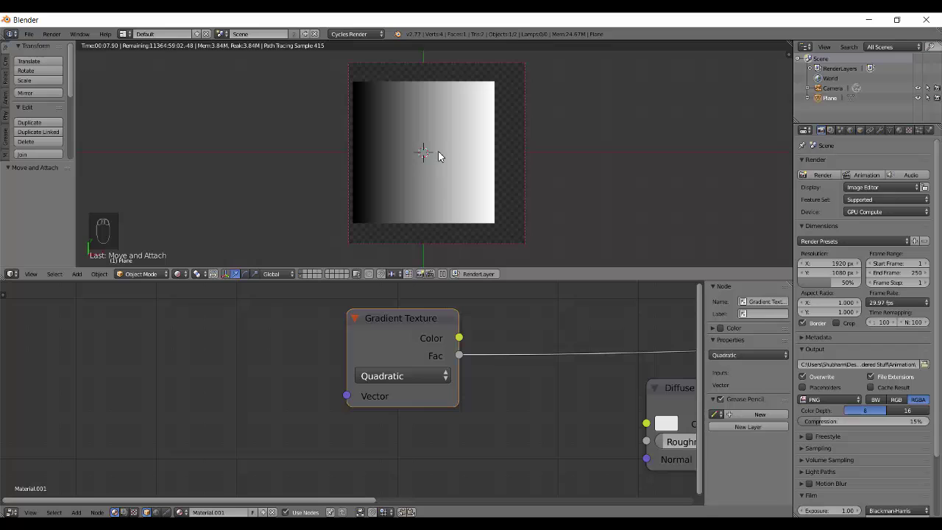
left_click(388, 375)
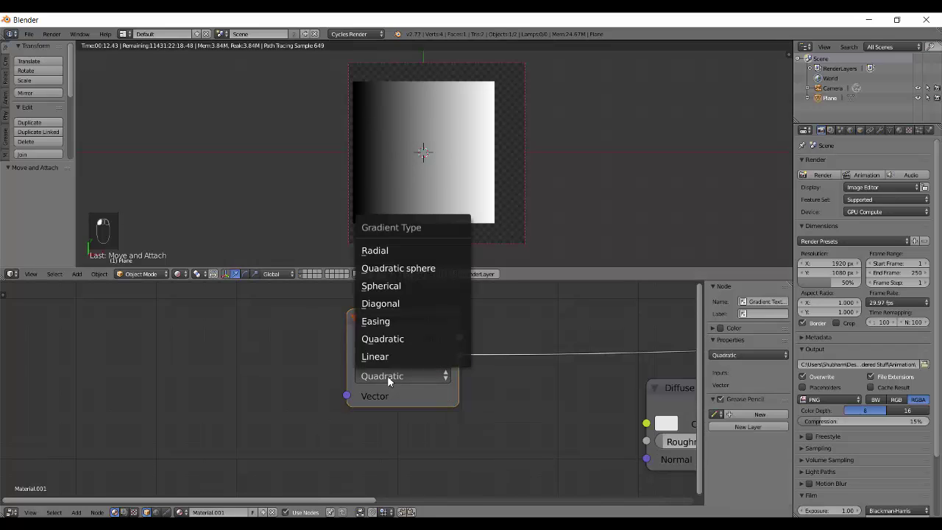
left_click(412, 322)
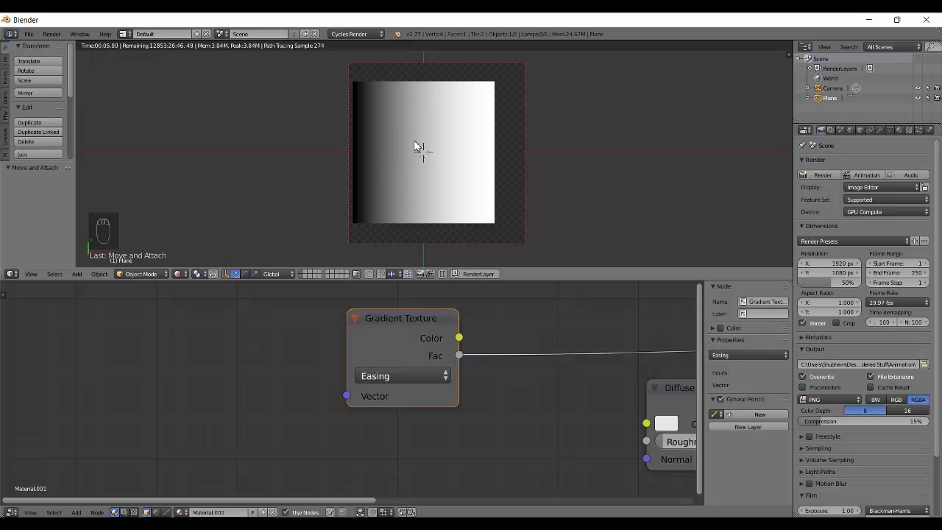
Step: Set the Gradient Texture node to the Diagonal gradient type and rescale the plane's mesh in Edit Mode
left_click(415, 368)
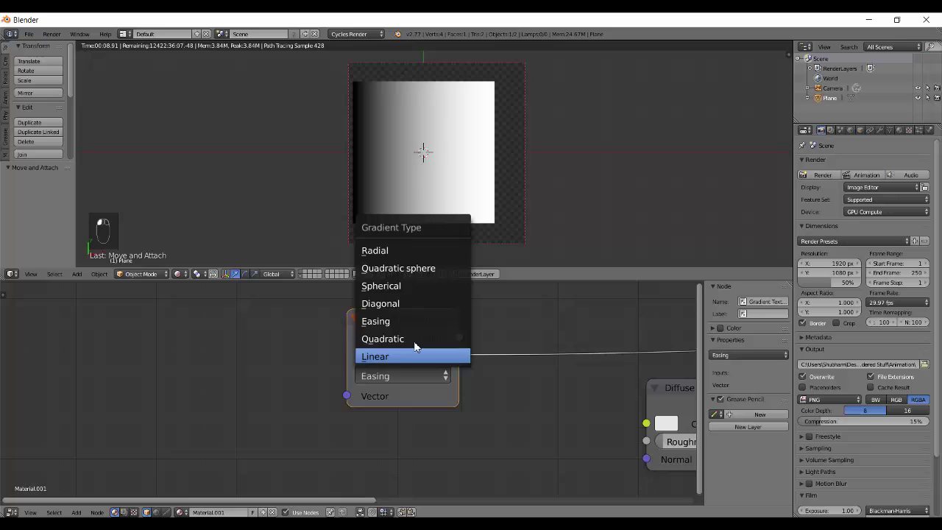
left_click(425, 303)
key("Tab")
key("s")
key("Tab")
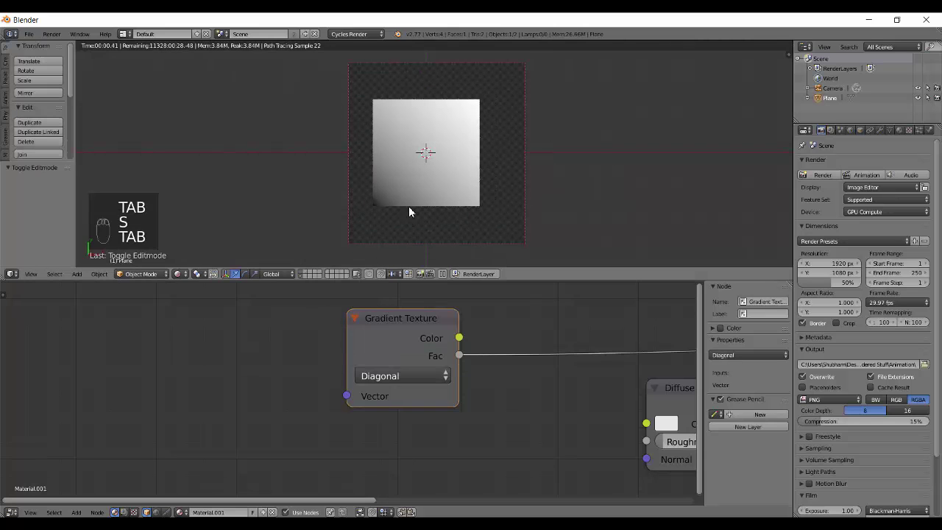
Step: Add Texture Coordinate and Mapping nodes to the Gradient Texture's Vector input and set all three mapping locations to -0.3
key("ctrl+t")
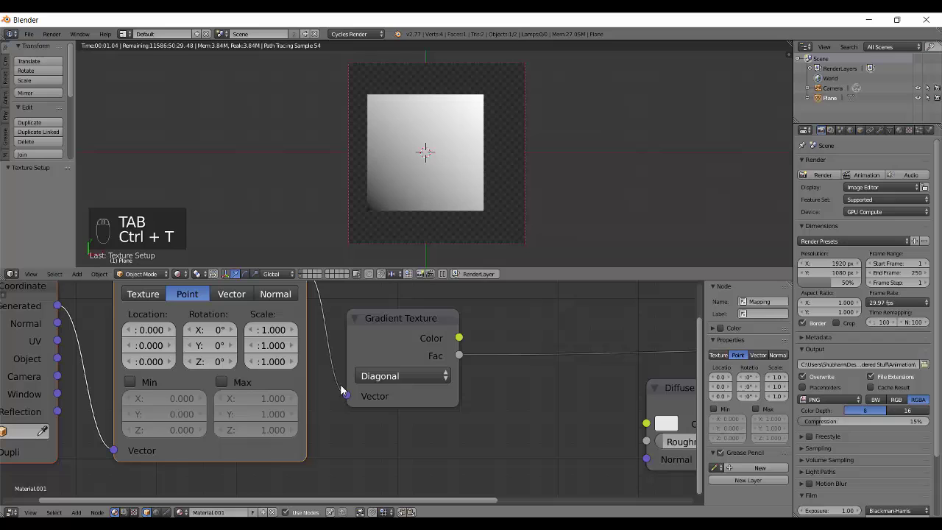
left_click_drag(150, 362, 154, 339)
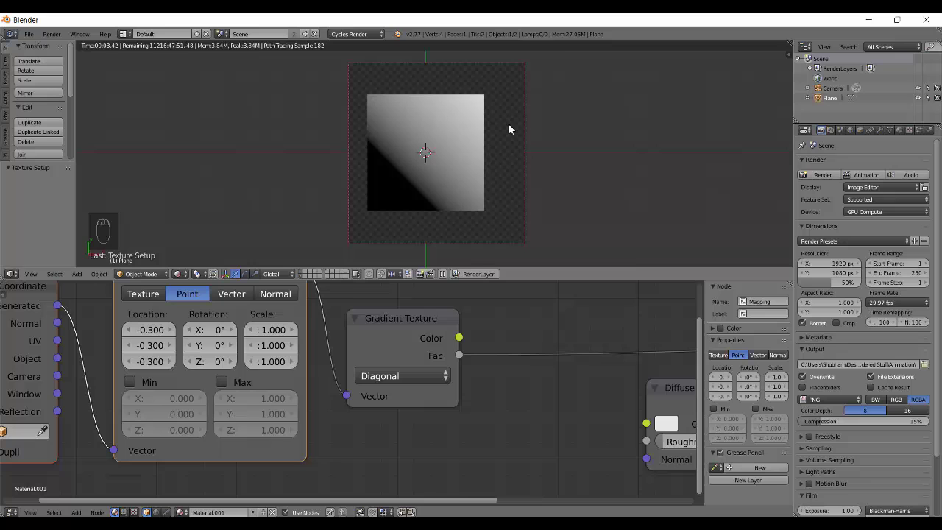
Step: Try rotating the plane itself, and try a Z rotation of 49.2° in the Mapping node
key("r")
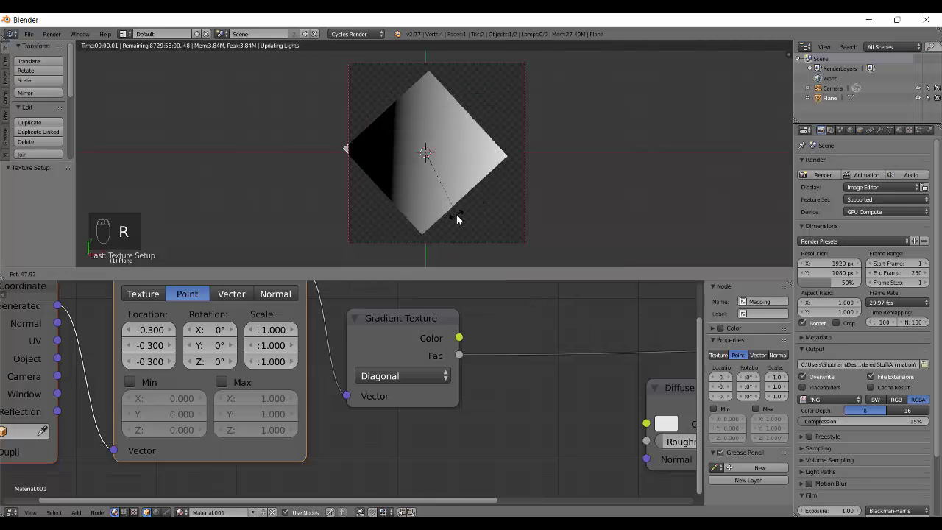
right_click(511, 176)
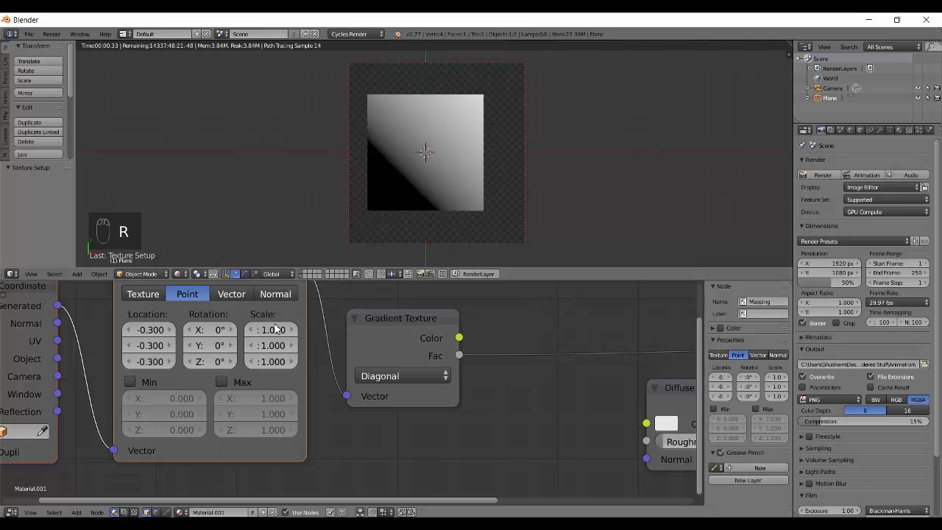
left_click_drag(219, 345, 458, 333)
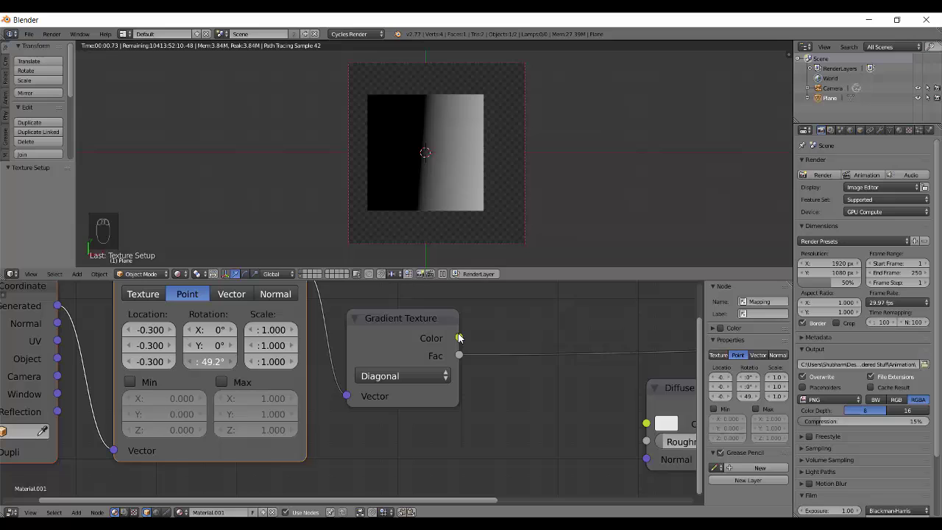
right_click(460, 337)
Step: Try the mapping's Z rotation with the Linear gradient type and return the Gradient Texture to Diagonal
left_click(425, 373)
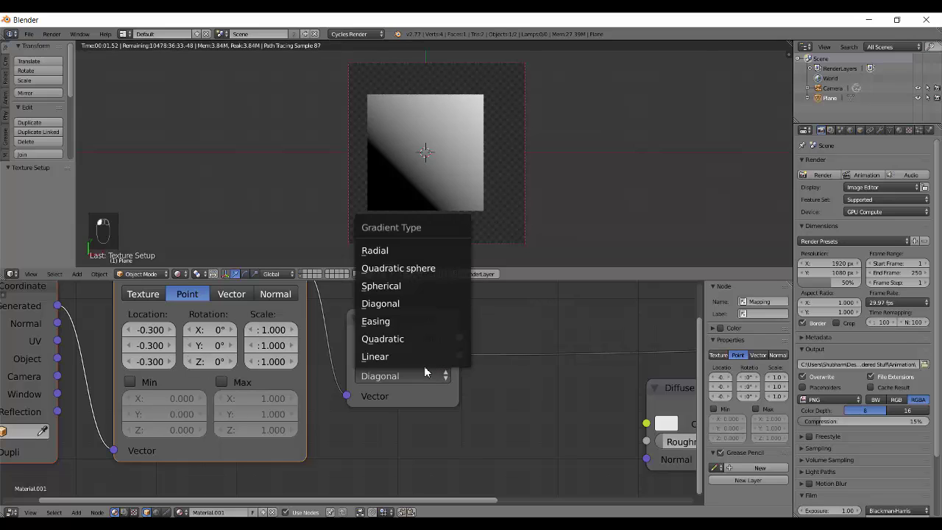
left_click(412, 356)
left_click_drag(210, 361, 64, 393)
right_click(63, 393)
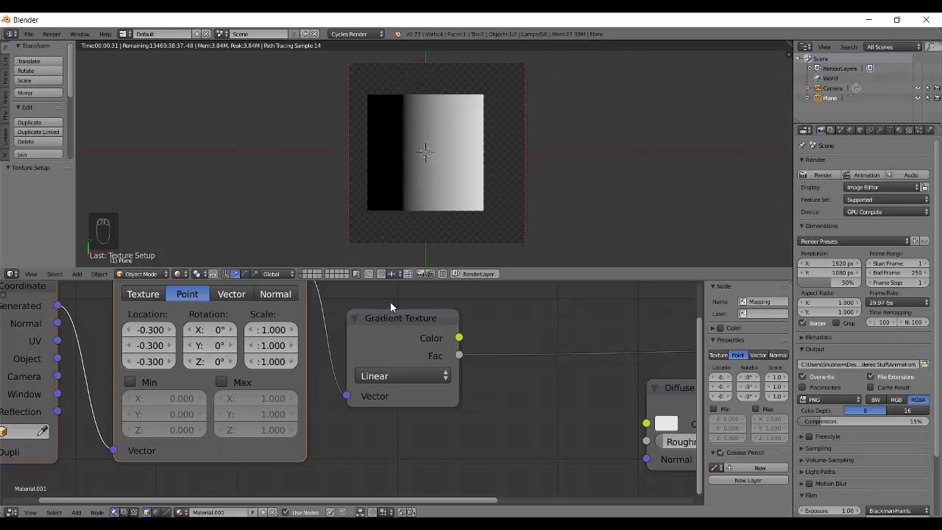
left_click(394, 374)
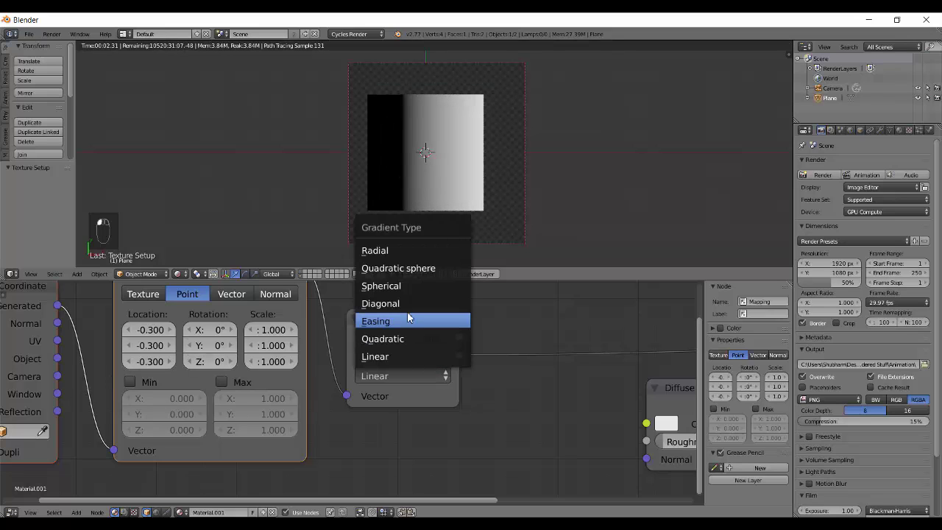
left_click(410, 304)
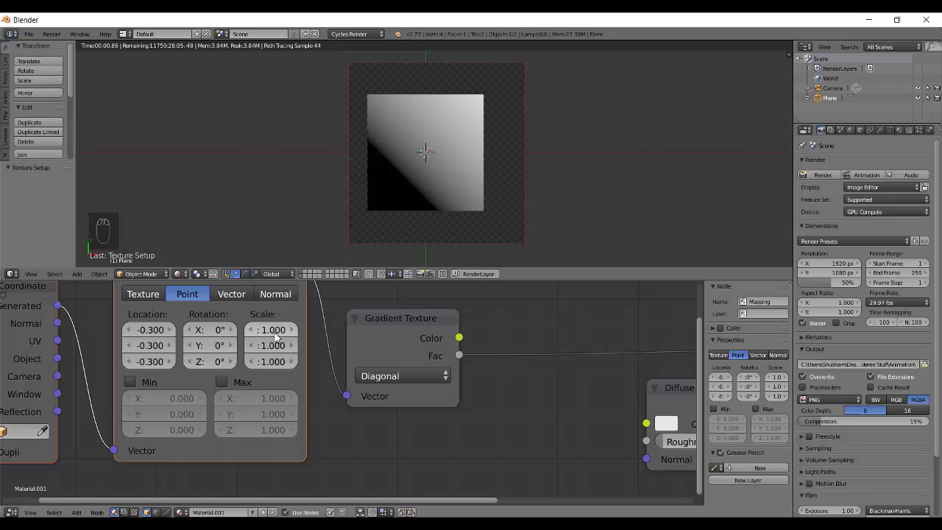
Step: Delete the Mapping and Texture Coordinate nodes and set the Gradient Texture to the Spherical type
key("x")
left_click(419, 332)
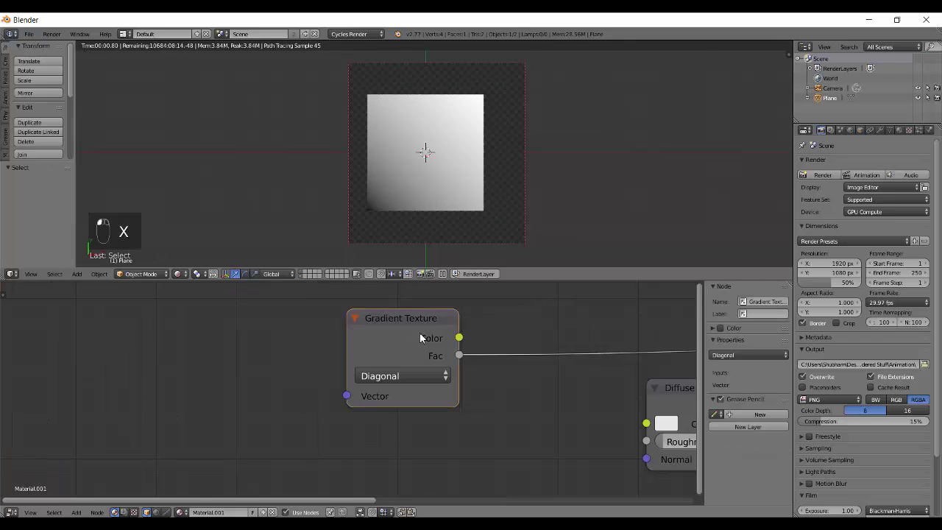
left_click(405, 374)
left_click(411, 287)
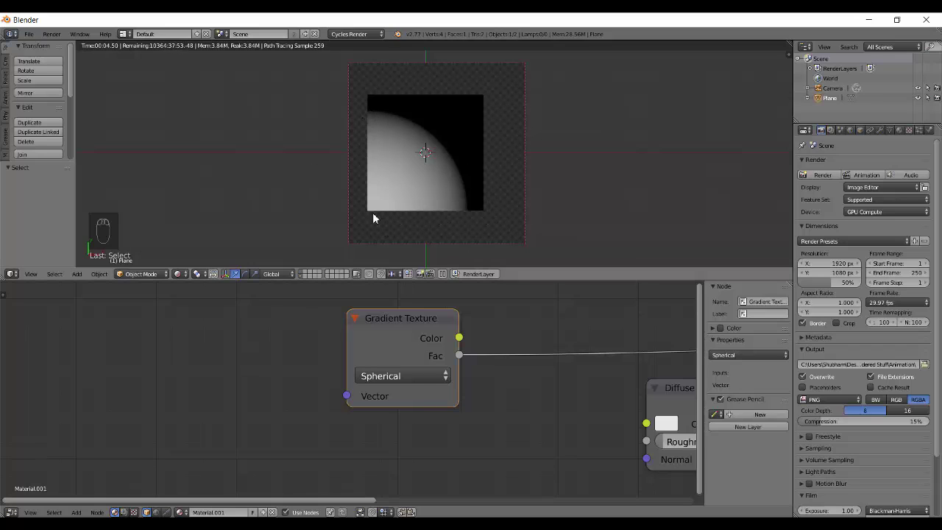
Step: Compare the Quadratic sphere gradient type with Spherical and leave the Gradient Texture on Quadratic sphere
left_click(423, 375)
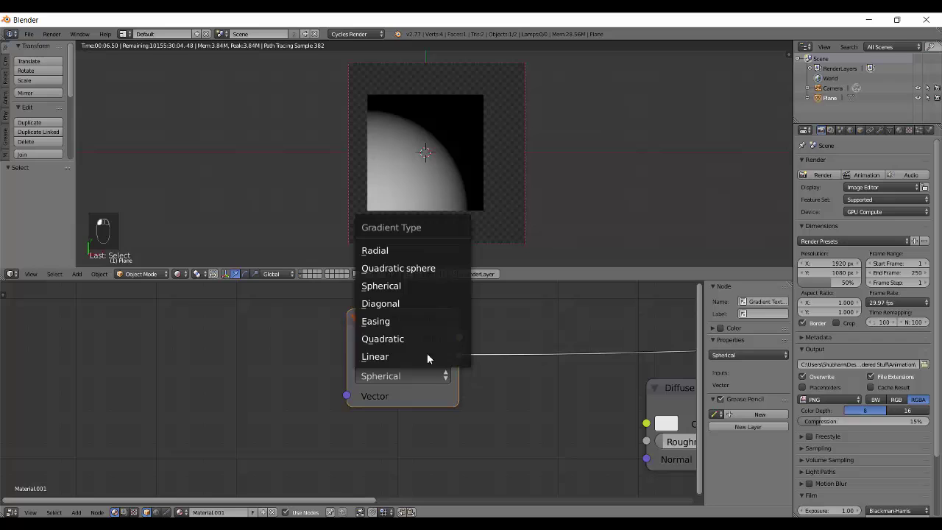
left_click(442, 267)
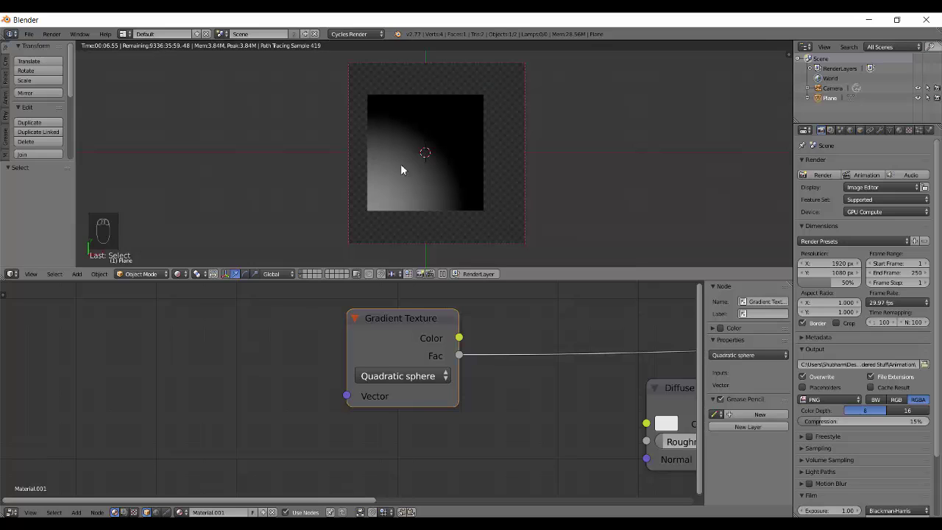
left_click(422, 376)
left_click(414, 287)
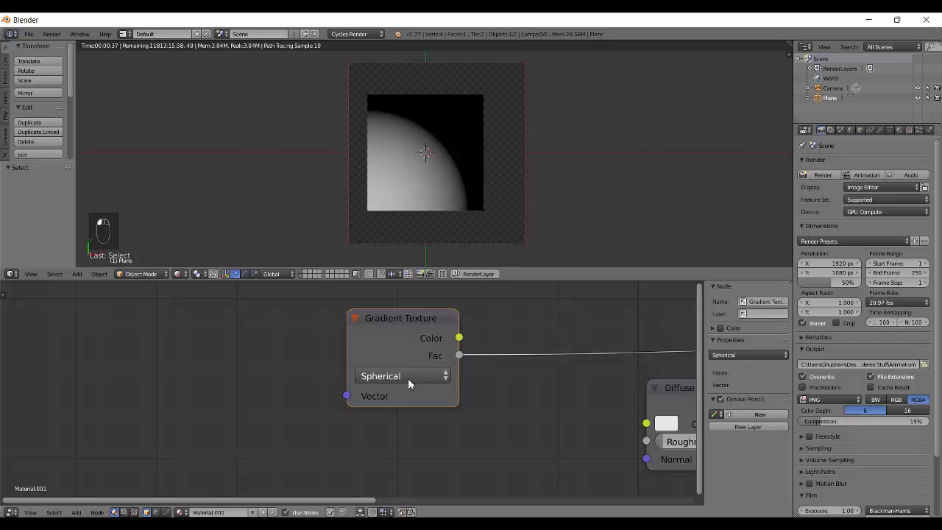
left_click(409, 378)
left_click(409, 268)
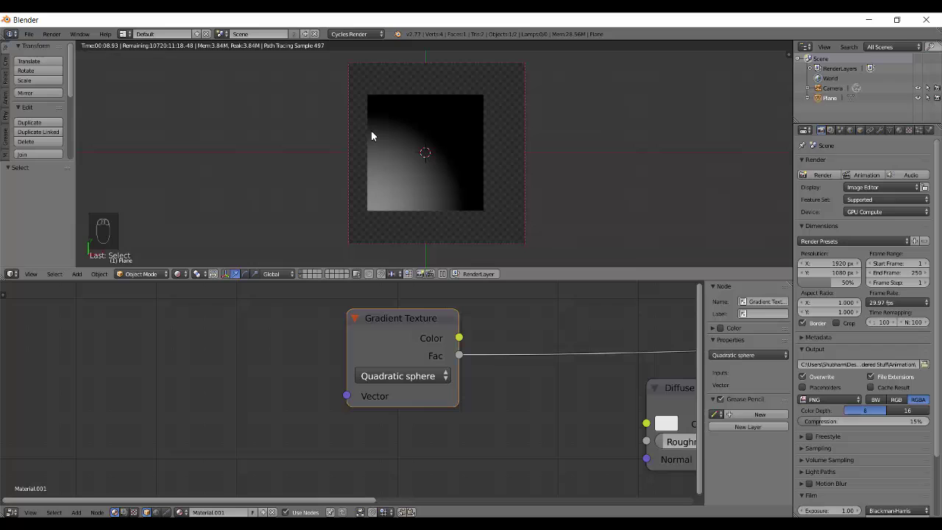
Step: Choose the Radial gradient type and connect Texture Coordinate and Mapping nodes to the Gradient Texture's Vector input
left_click(399, 377)
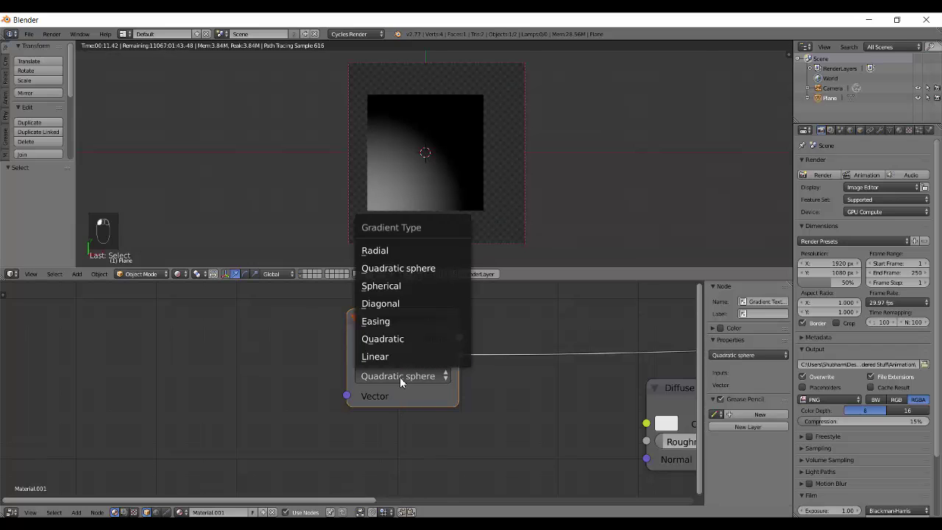
left_click(457, 251)
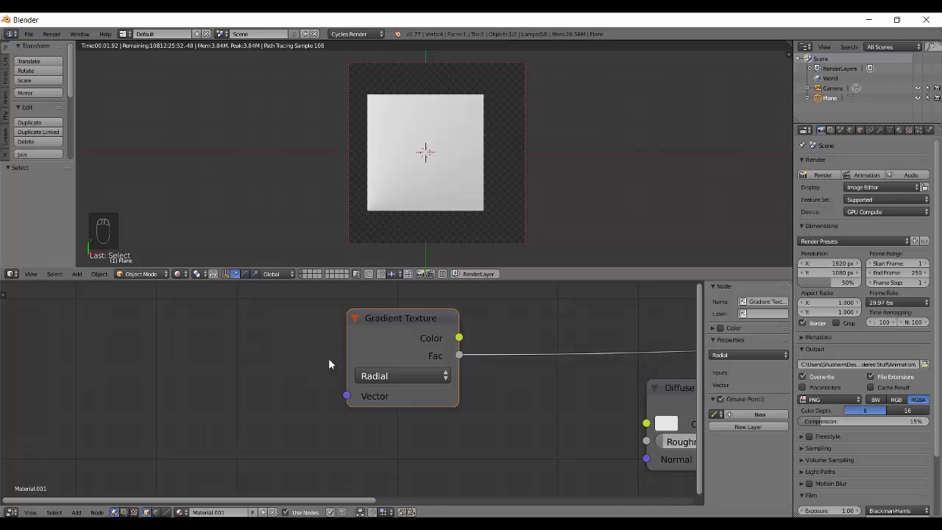
key("ctrl+t")
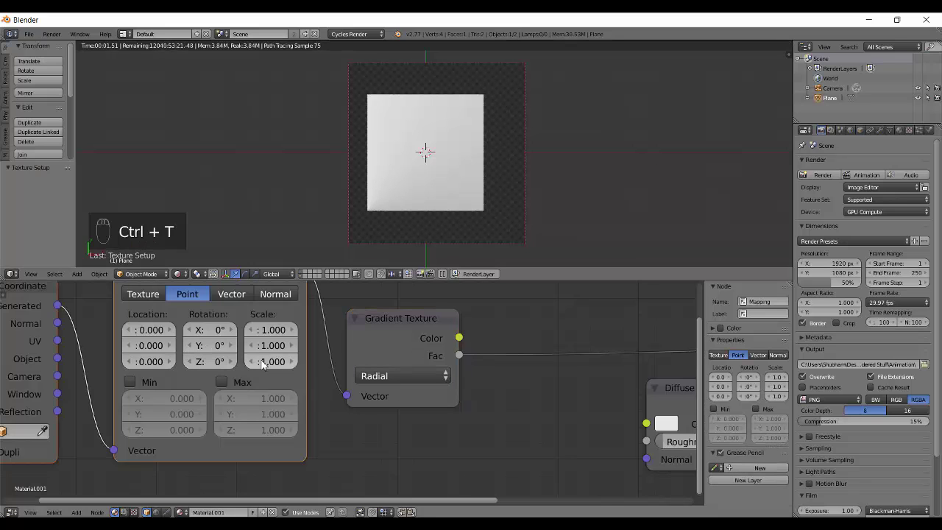
Step: Set the mapping scale to -3.3 on all axes and the mapping location to X 1.4 and Y 1.5
left_click_drag(265, 361, 238, 318)
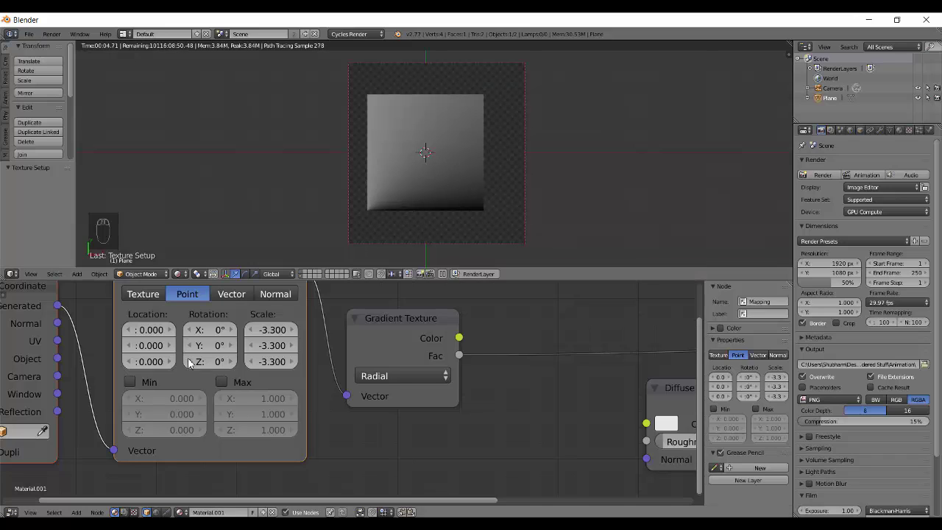
left_click_drag(146, 361, 151, 332)
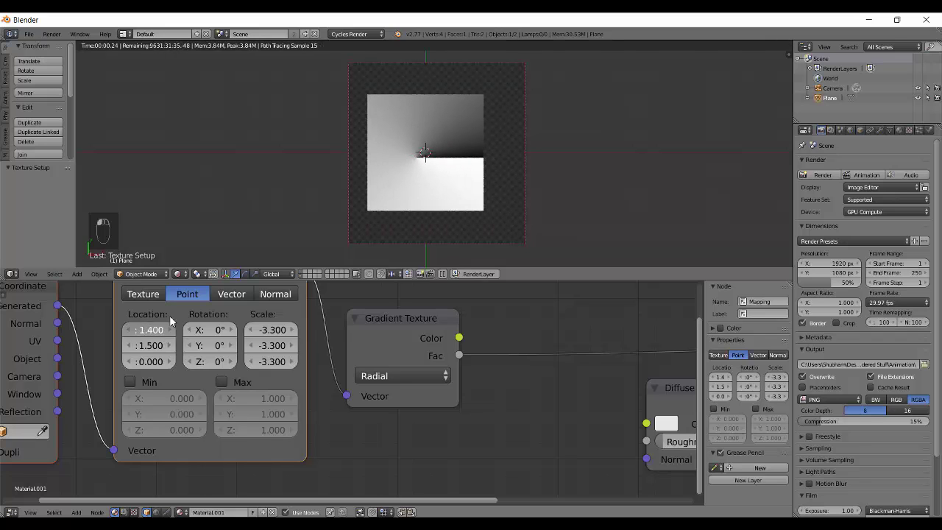
Step: Leave the rendered preview, add a UV sphere and raise it about 2.13 units along Z above the plane
key("shift+z")
mouse_move(511, 178)
middle_mouse_down()
mouse_move(474, 147)
mouse_move(421, 225)
mouse_move(493, 154)
middle_mouse_up()
key("shift+a")
mouse_move(498, 152)
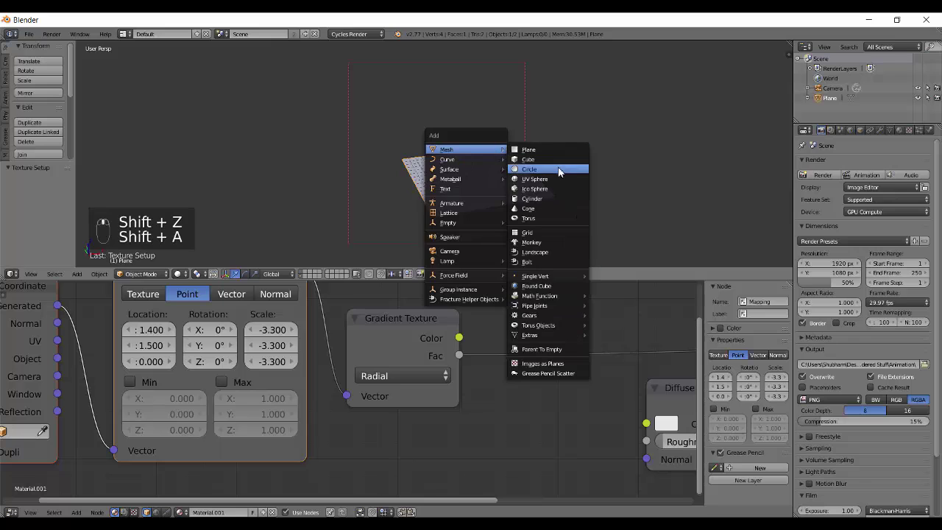
left_click(548, 181)
key("z")
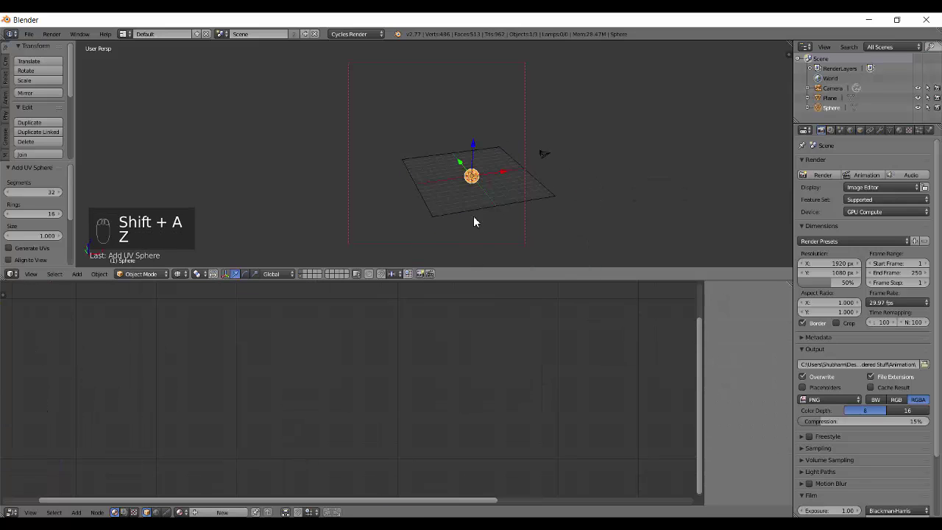
scroll(542, 160, "up", 5)
key("g")
key("z")
left_click(576, 123)
Step: Switch the viewport to solid shading, give the sphere level 2 subdivision and shade it smooth
key("Tab")
key("Tab")
key("Tab")
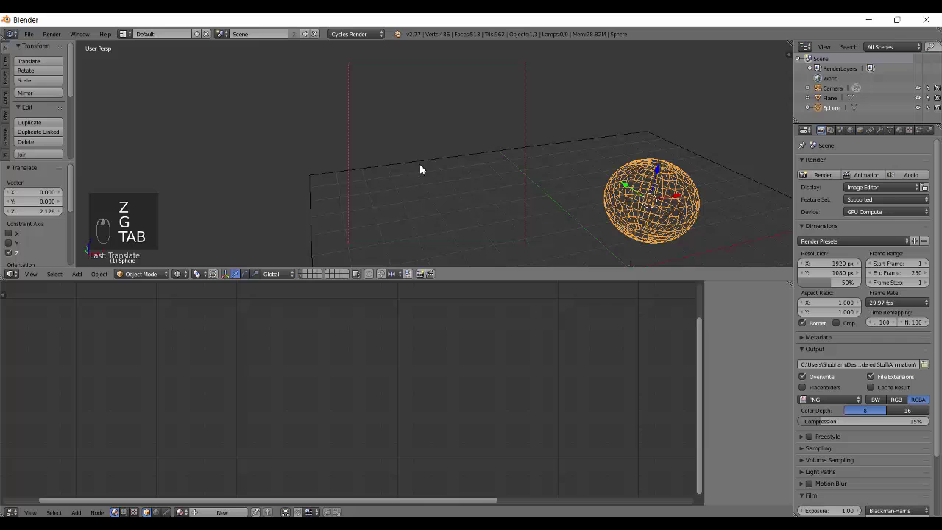
key("z")
left_click(485, 232)
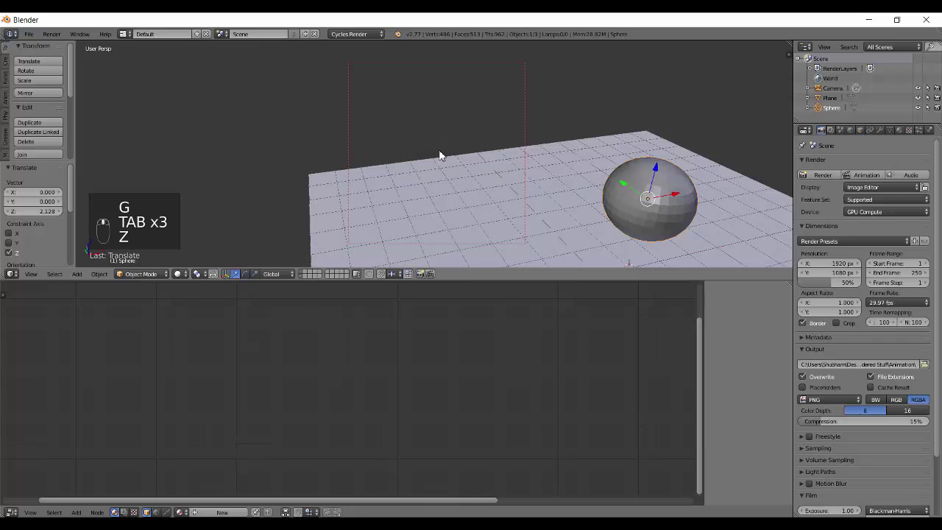
middle_click_drag(598, 209, 489, 153, "shift")
key("ctrl+2")
key("z")
left_click(442, 154)
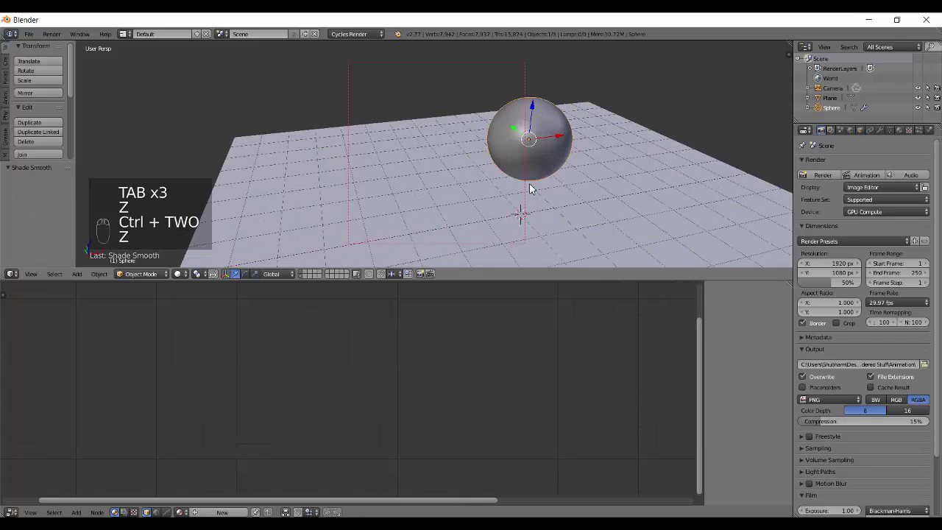
Step: Assign Material.001 to the sphere and inspect its radial gradient from above in the rendered preview
left_click(186, 513)
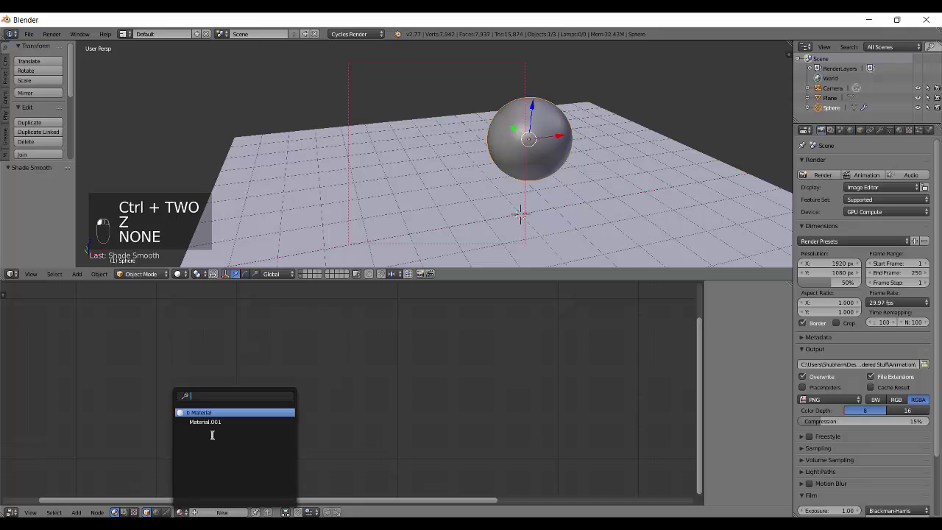
left_click(214, 422)
key("shift+z")
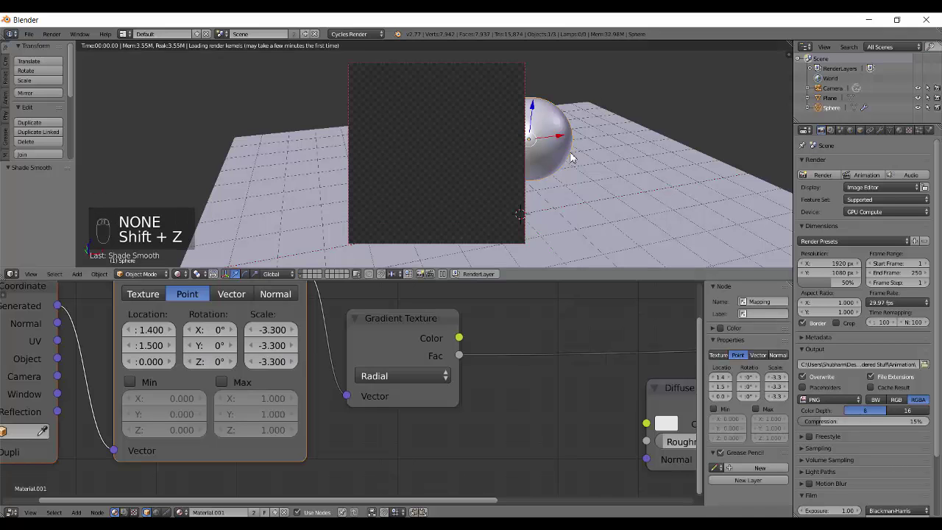
middle_click_drag(544, 154, 479, 158, "shift")
key("q")
left_click(475, 163)
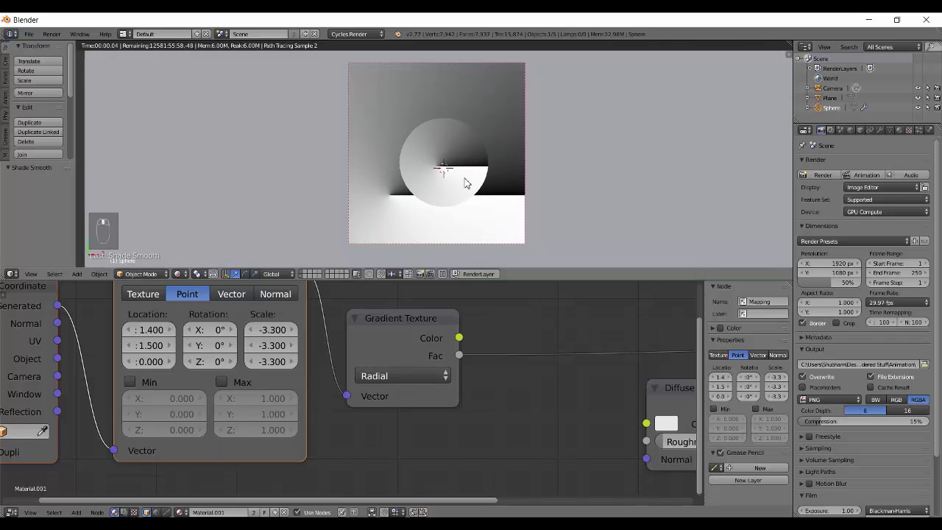
middle_click_drag(465, 179, 441, 180)
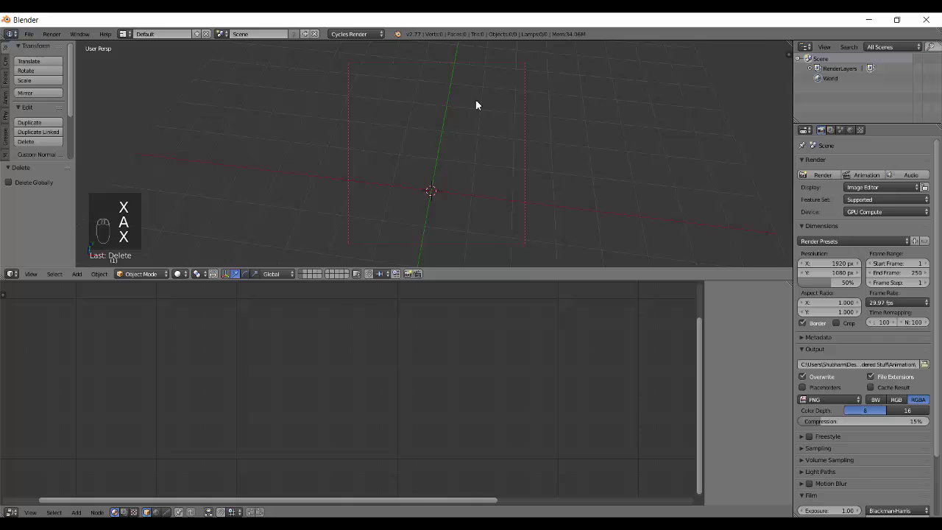
Step: Add a circle mesh at the centre of the empty scene and scale it to about twice its size
middle_click_drag(476, 100, 464, 177)
key("shift+a")
mouse_move(456, 158)
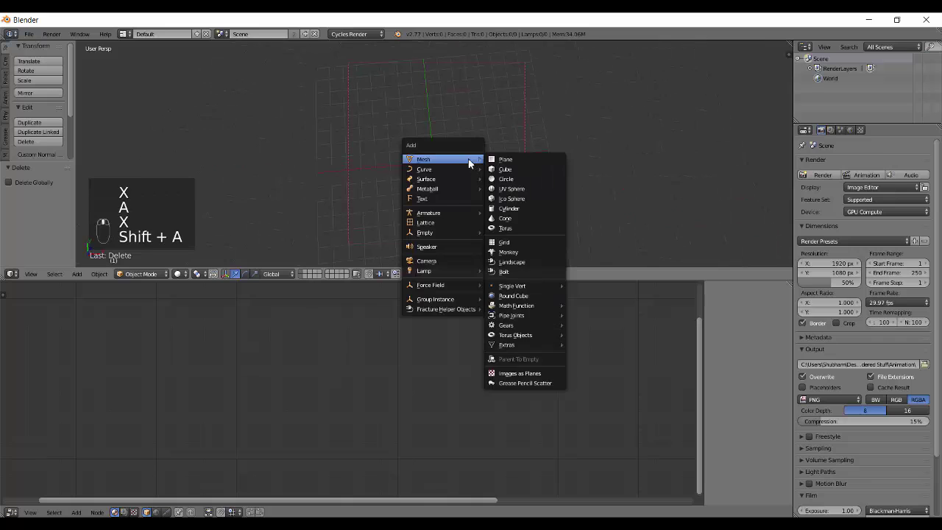
left_click(516, 179)
key("s")
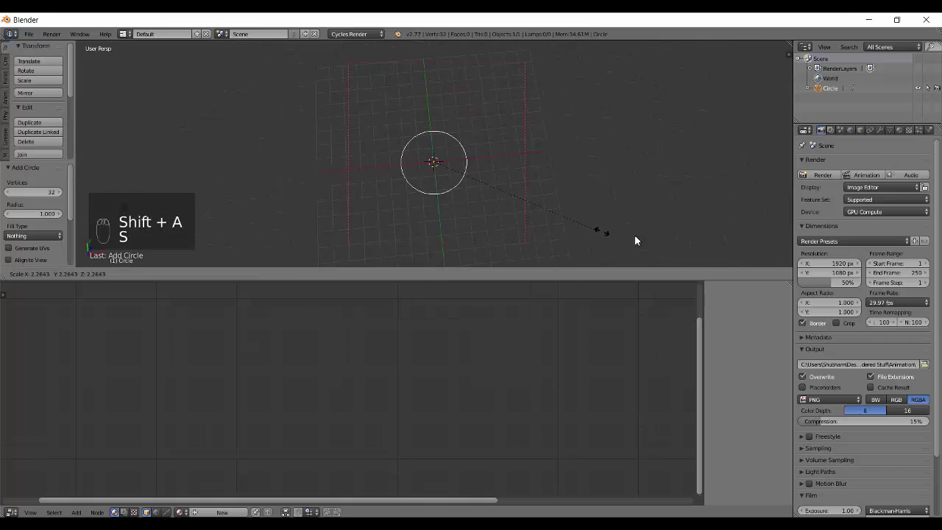
left_click(748, 54)
Step: Fill the circle outline with a face in Edit Mode and return to Object Mode
key("Tab")
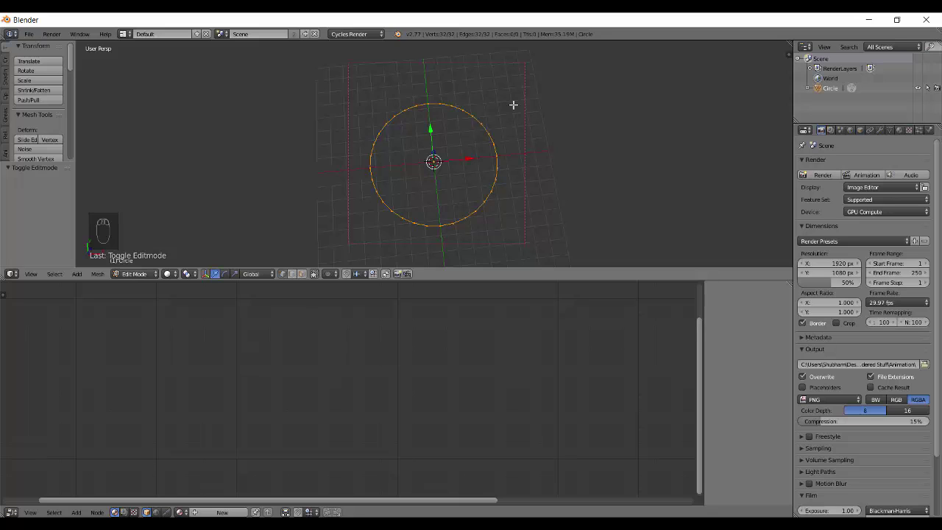
key("f")
key("a")
key("Tab")
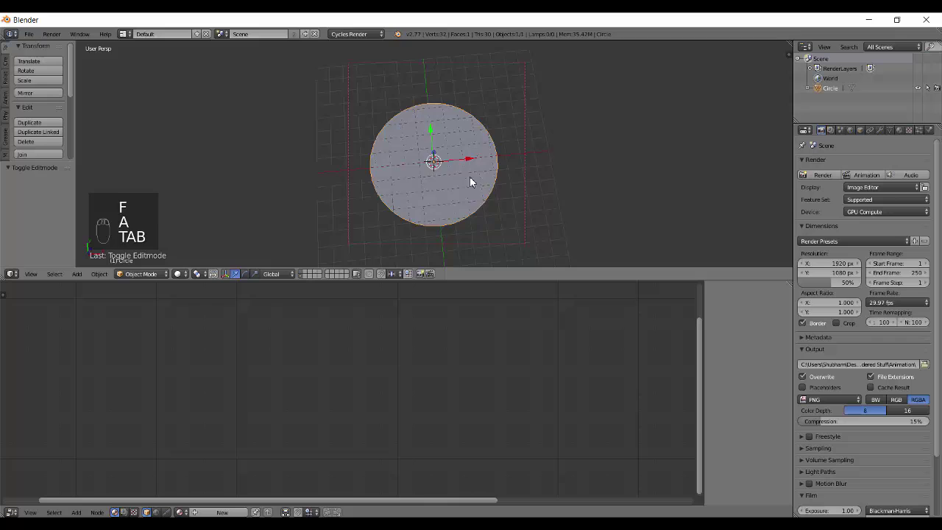
Step: Show the filled circle in the rendered preview and assign Material.001 to it
key("shift+z")
key("q")
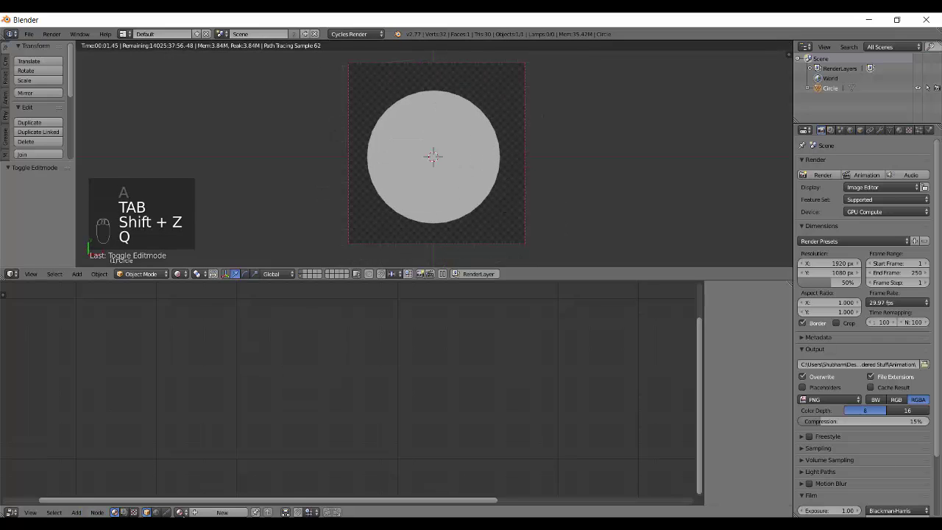
left_click(179, 512)
left_click(216, 422)
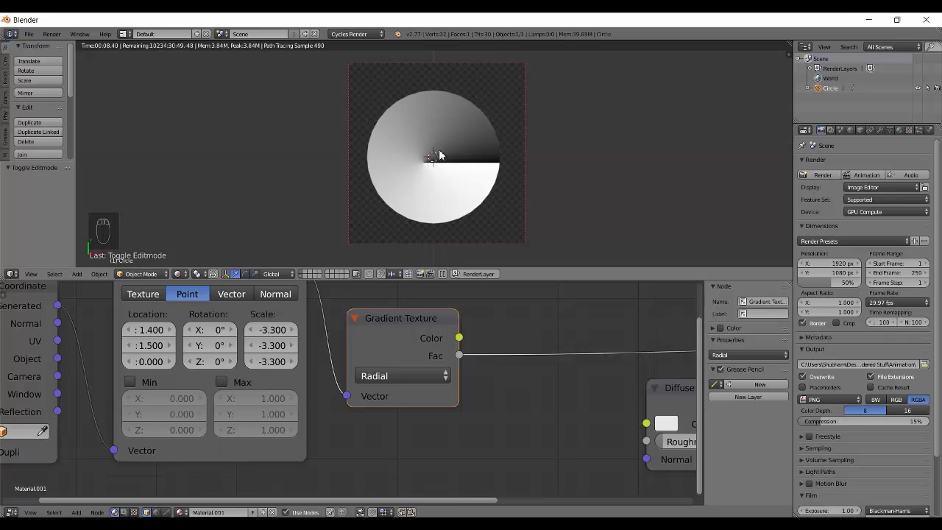
Step: Switch the Gradient Texture type on the circle to Spherical and then to Quadratic sphere
left_click(413, 380)
left_click(417, 282)
left_click(407, 374)
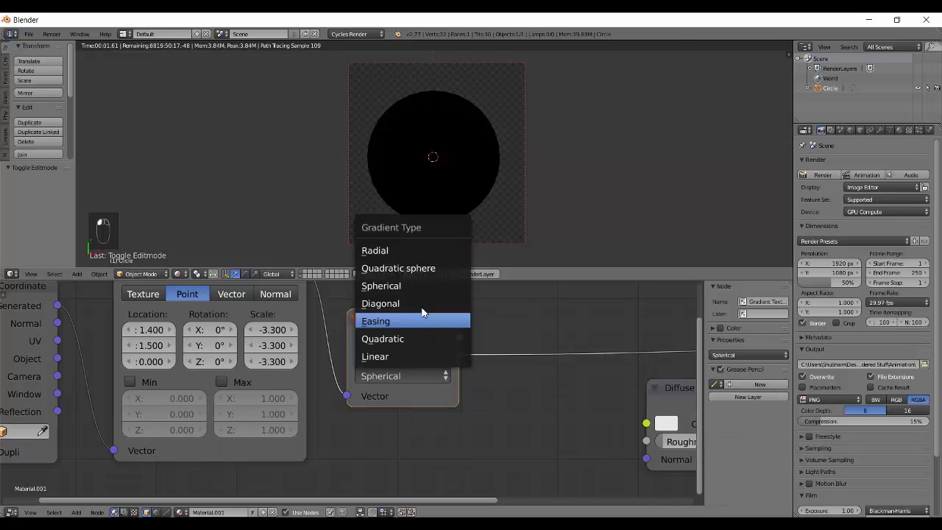
left_click(421, 268)
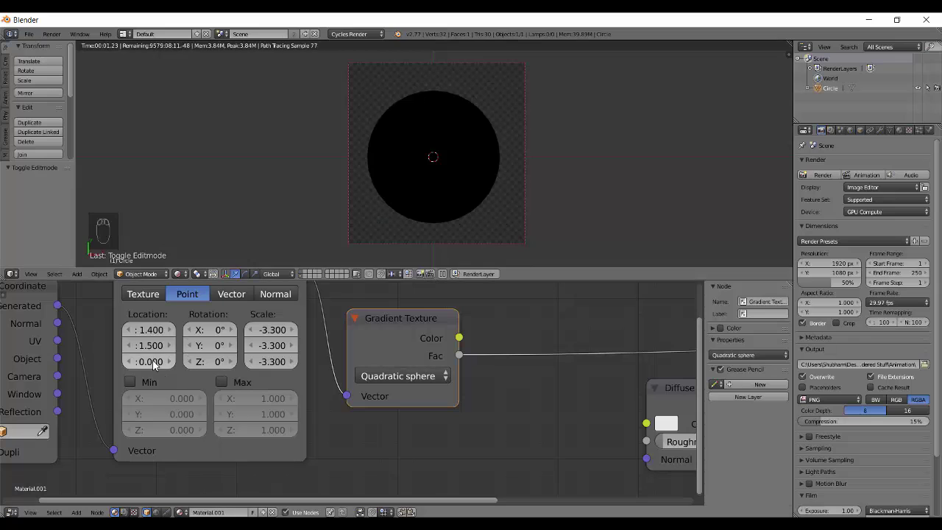
Step: Replace the Texture Coordinate and Mapping nodes with a fresh default pair connected to the Gradient Texture
left_click_drag(149, 346, 147, 331)
key("Return")
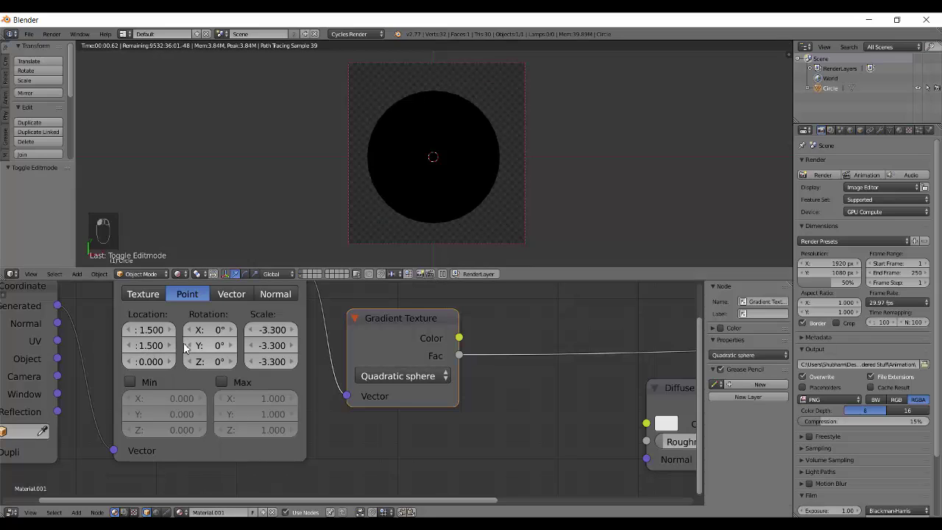
left_click(292, 318)
key("x")
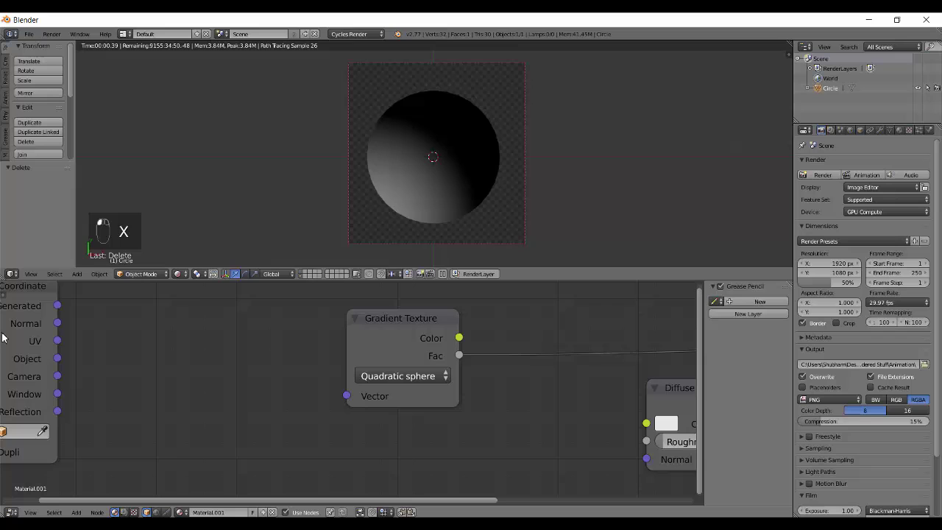
left_click(13, 336)
key("x")
key("ctrl+t")
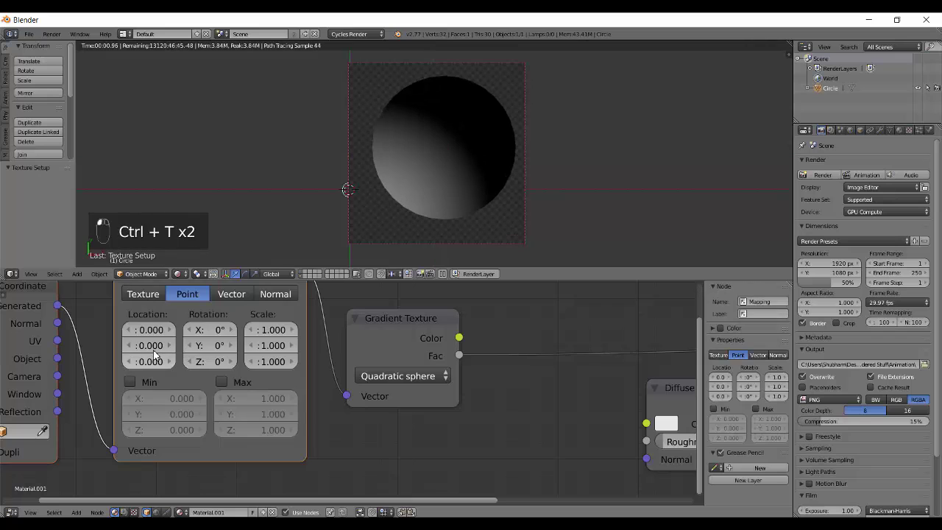
Step: Set the Mapping node's X and Y location to -0.5 and its scale to 1.3 on all axes
left_click_drag(154, 351, 155, 326)
left_click_drag(263, 364, 275, 318)
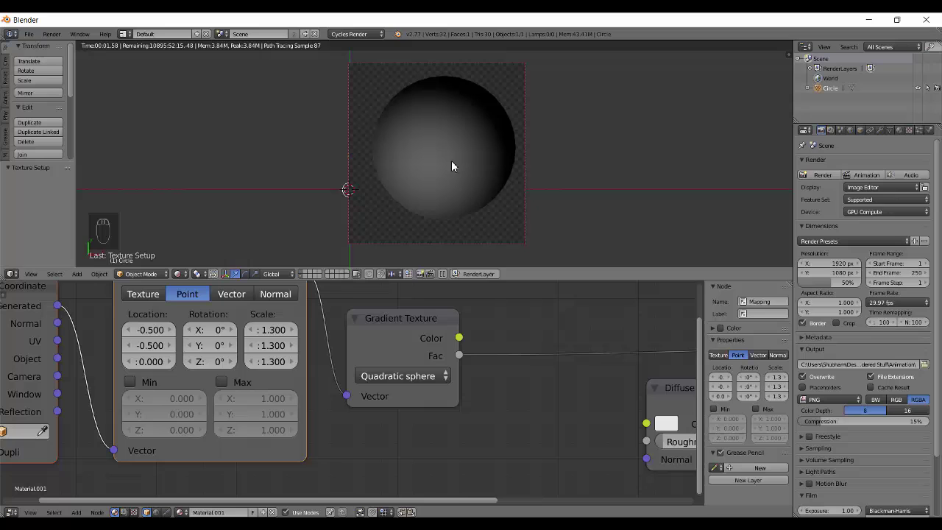
Step: Preview the Spherical gradient on the circle, then set the gradient type to Radial
left_click(396, 375)
left_click(400, 285)
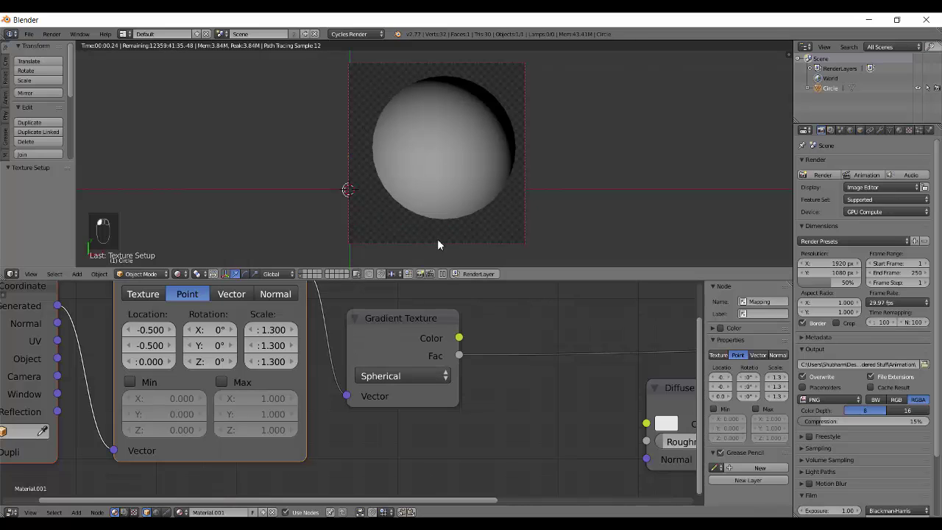
left_click(362, 375)
left_click(399, 251)
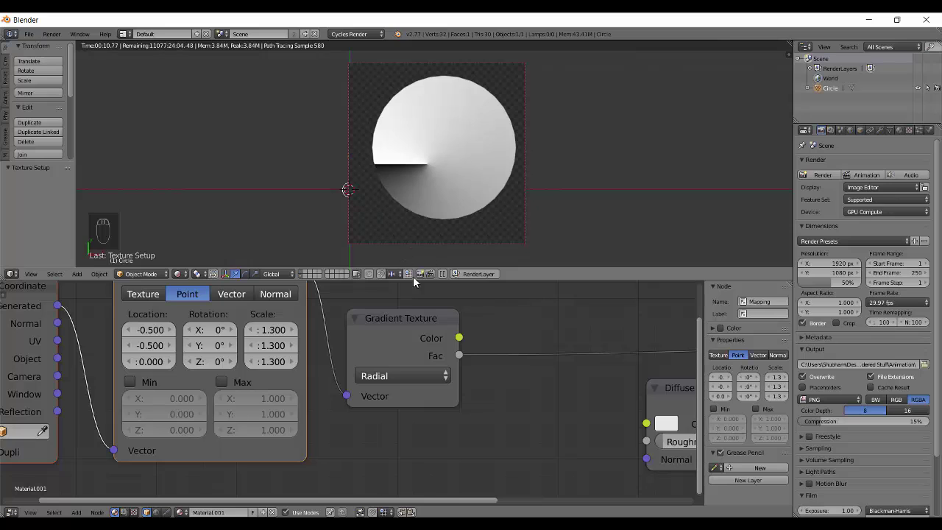
left_click(401, 372)
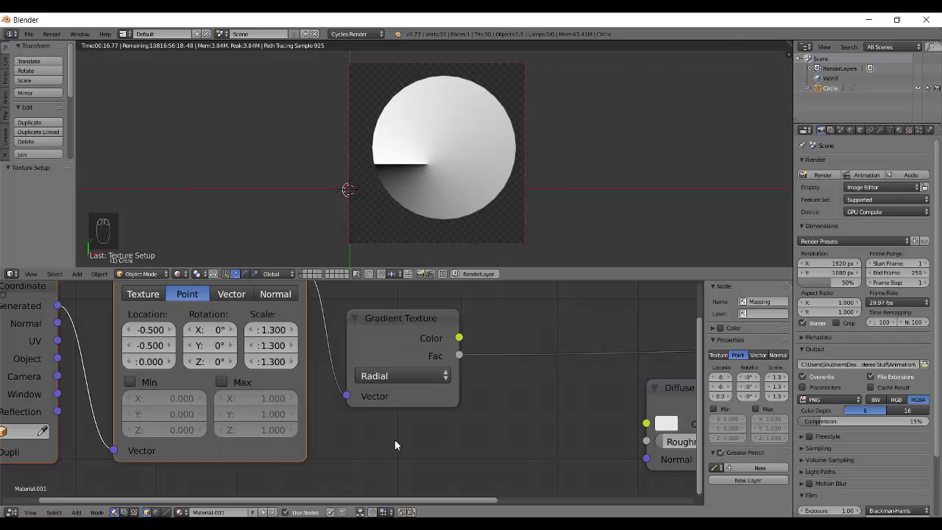
Step: Return the viewport to solid shading and move the Gradient Texture node closer to the Diffuse BSDF node
middle_click_drag(570, 381, 345, 366)
key("shift+z")
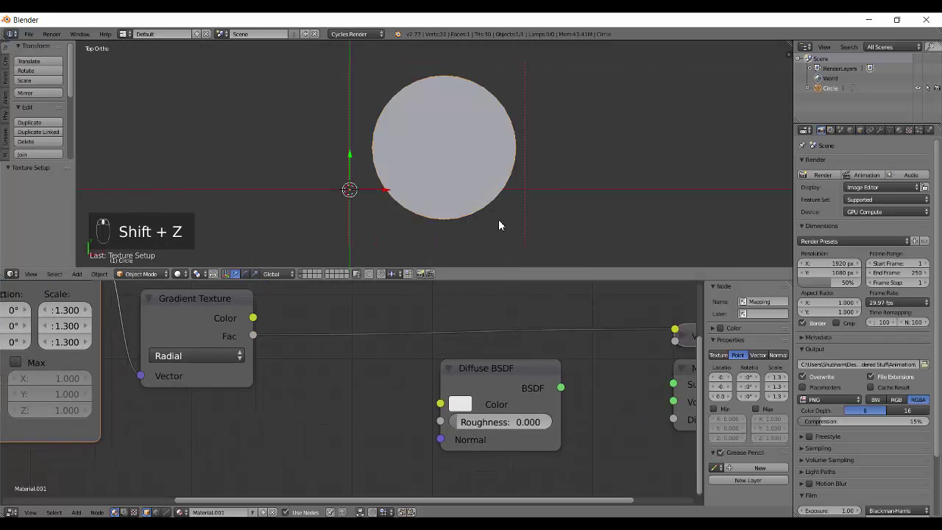
left_click_drag(233, 300, 297, 329)
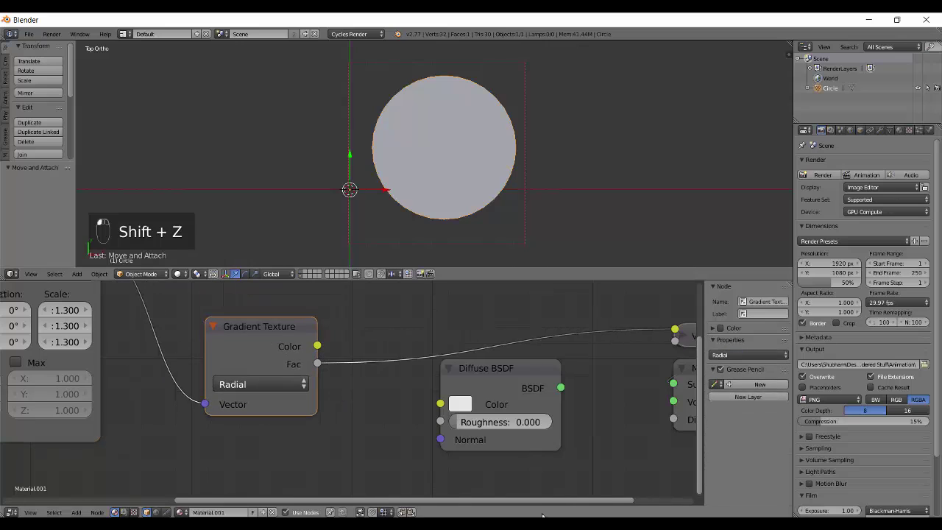
Step: Switch to Windows Photo Viewer to show the gradient.jpg title image
mouse_move(712, 524)
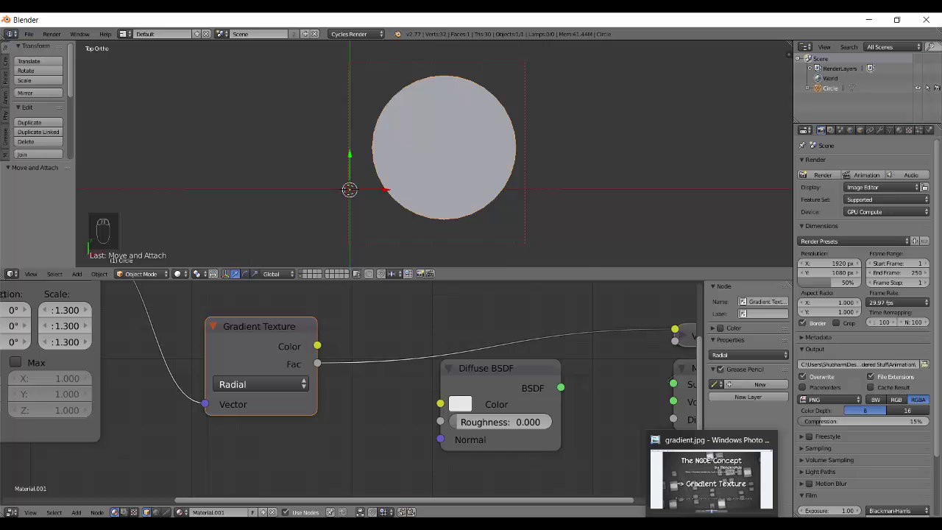
left_click(725, 488)
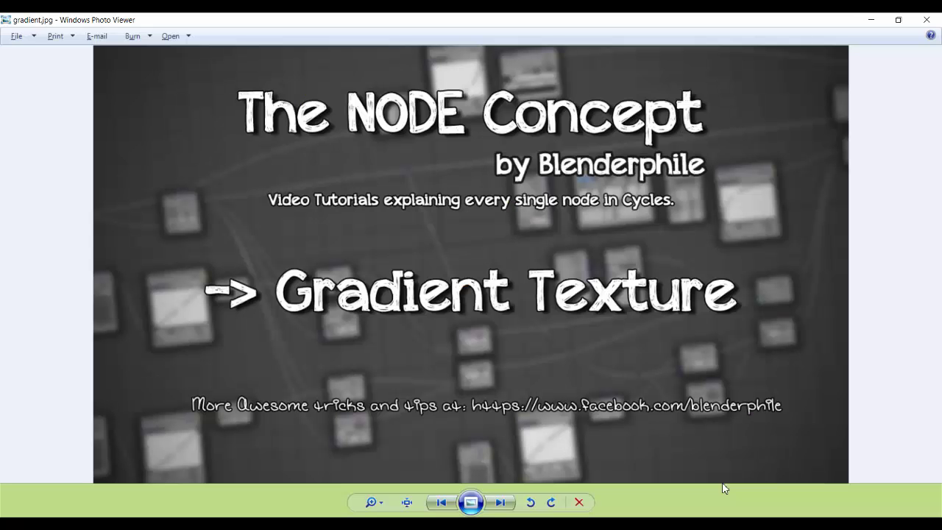